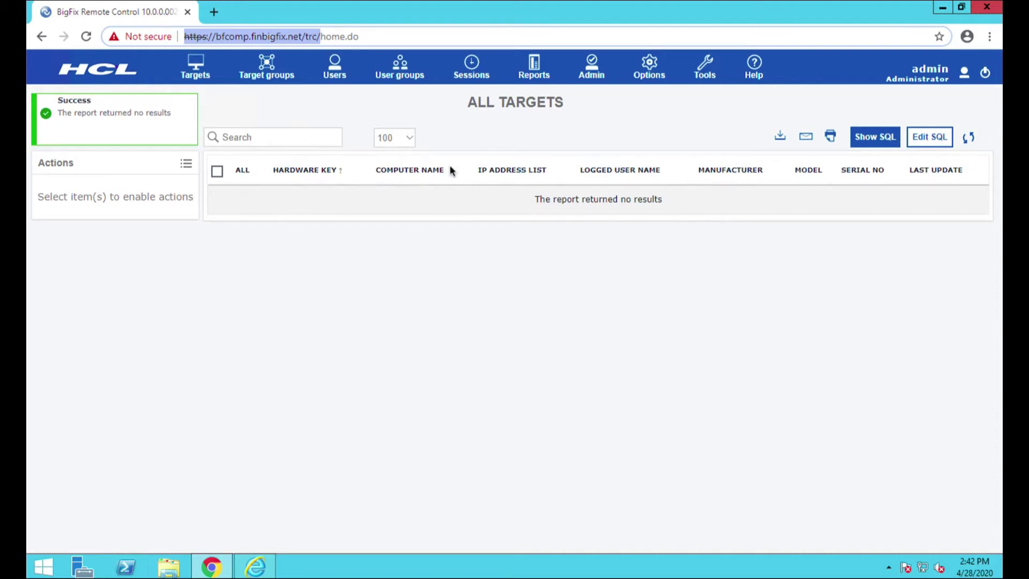
Step: Reload the All Targets report so it lists ENDPOINT1 and the other four computers
{"action": "left_click", "coordinate": [86, 36]}
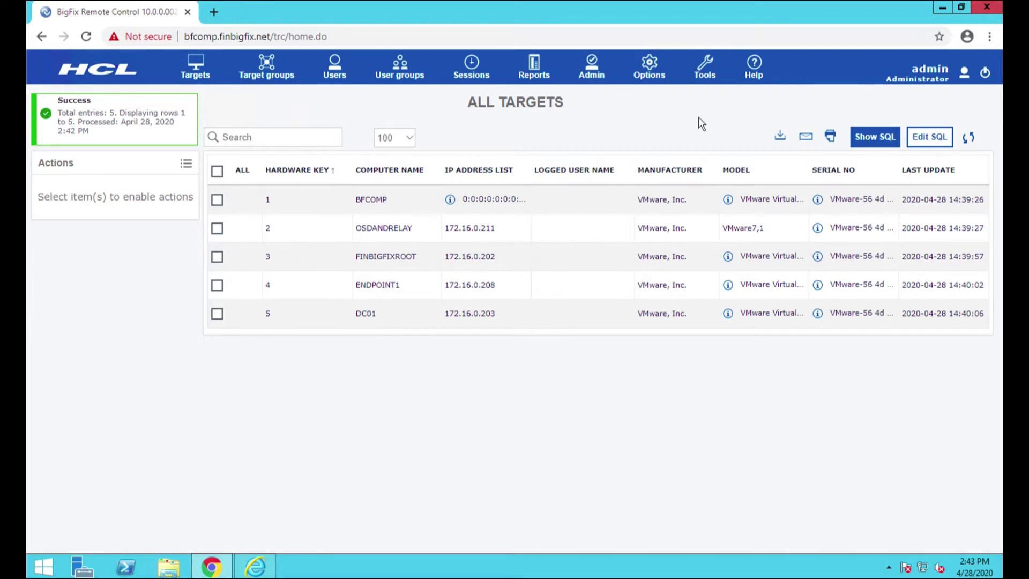
Step: Open trc.properties in the Admin properties file editor
{"action": "left_click", "coordinate": [654, 63]}
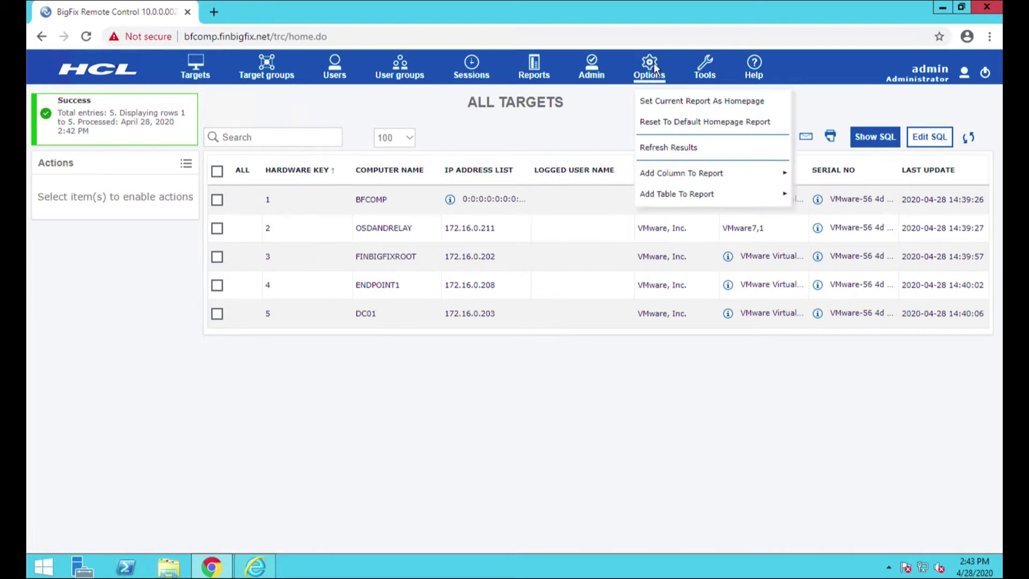
{"action": "left_click", "coordinate": [594, 61]}
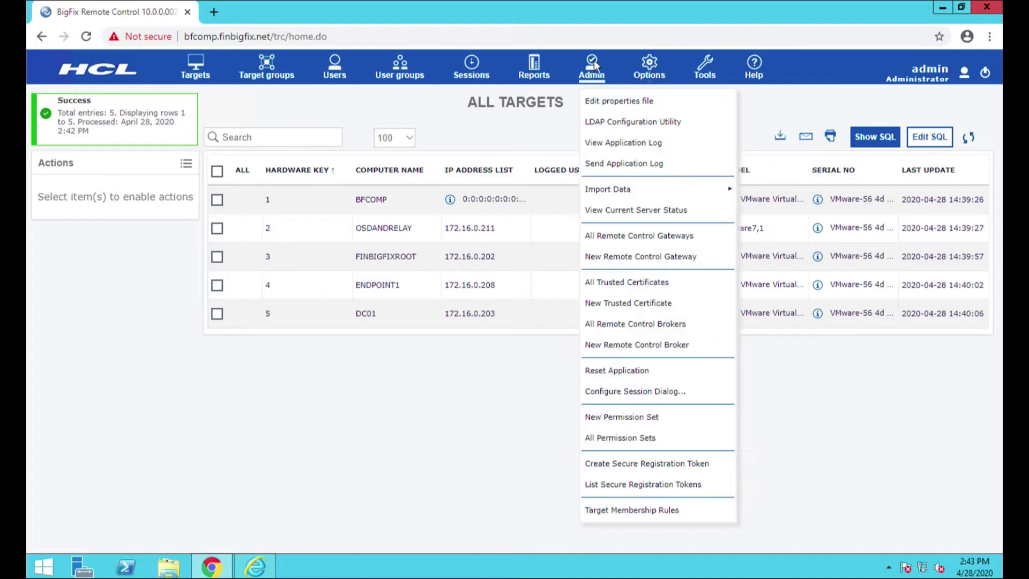
{"action": "left_click", "coordinate": [594, 104]}
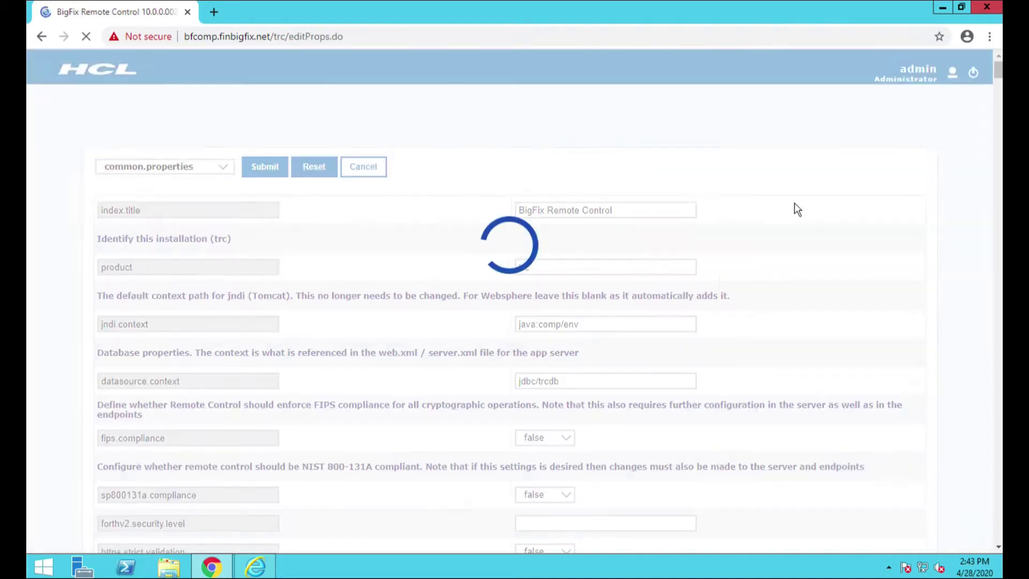
{"action": "left_click", "coordinate": [171, 167]}
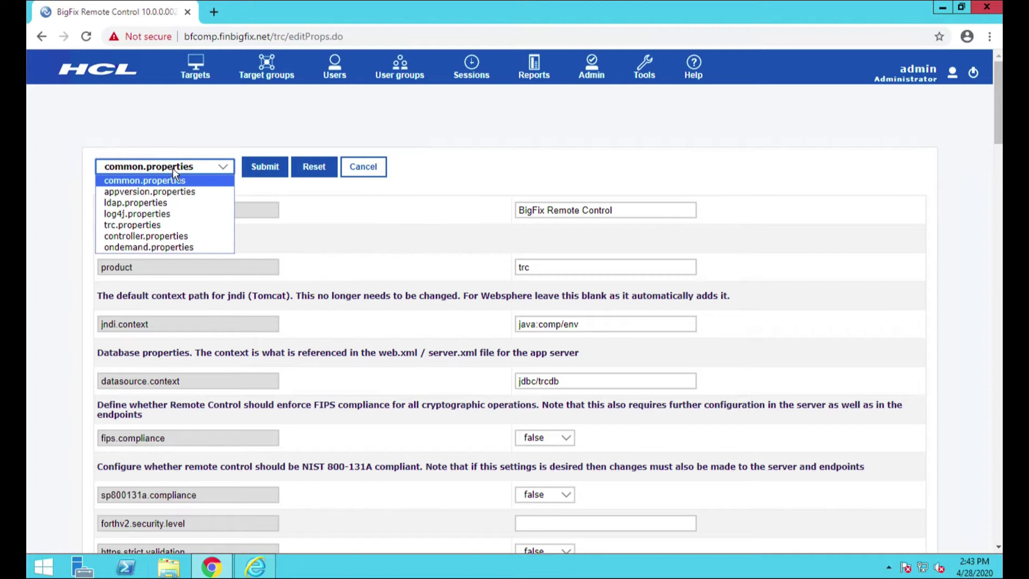
{"action": "left_click", "coordinate": [153, 224]}
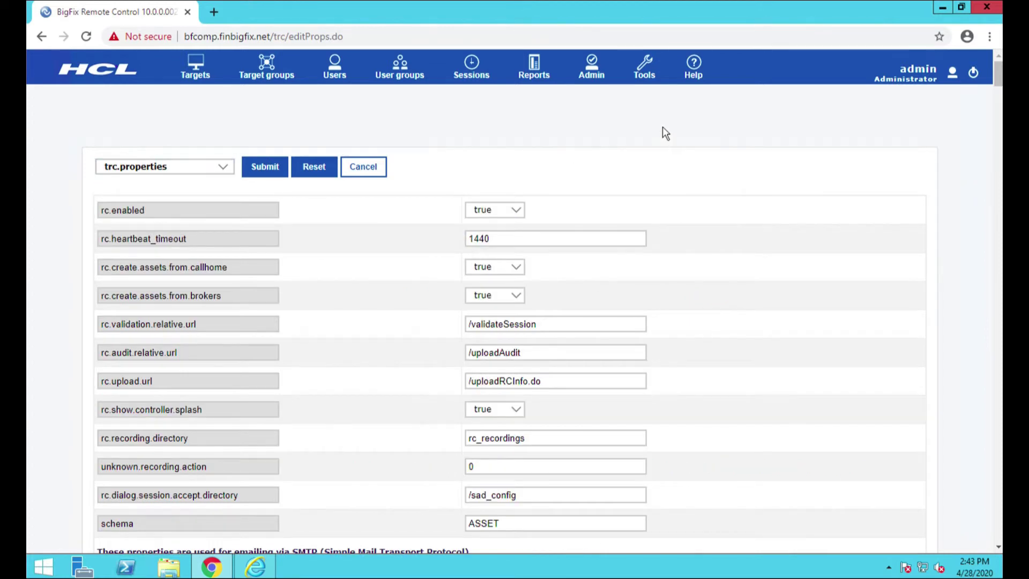
Step: Find always.use.preinstalled.controller, set it to true, and submit trc.properties
{"action": "key", "text": "ctrl+f"}
{"action": "type", "text": "always"}
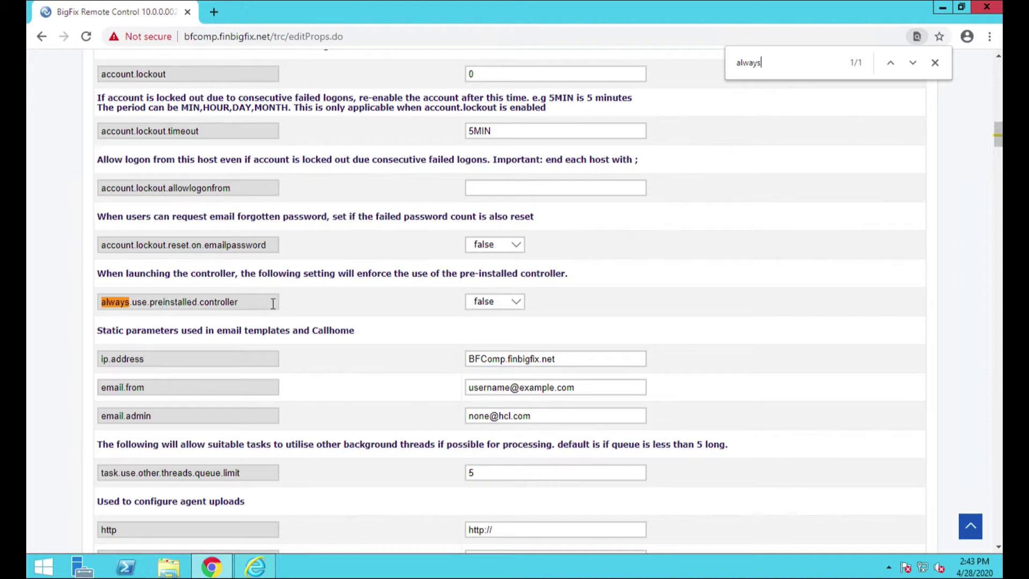
{"action": "left_click", "coordinate": [486, 304]}
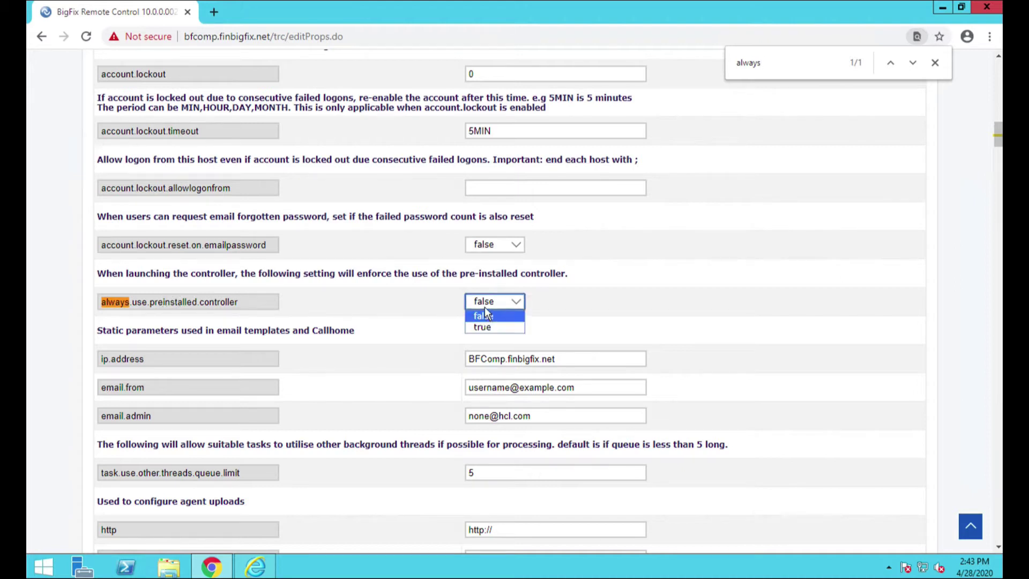
{"action": "left_click", "coordinate": [485, 326]}
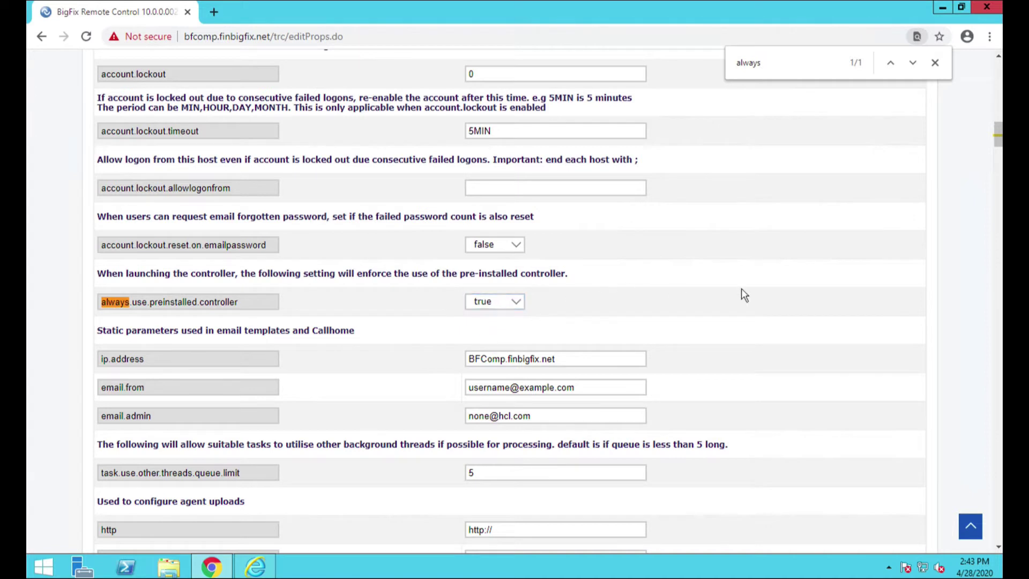
{"action": "scroll", "coordinate": [750, 292], "scroll_direction": "up", "scroll_amount": 5}
{"action": "scroll", "coordinate": [754, 299], "scroll_direction": "up", "scroll_amount": 5}
{"action": "scroll", "coordinate": [750, 296], "scroll_direction": "down", "scroll_amount": 6}
{"action": "scroll", "coordinate": [750, 295], "scroll_direction": "up", "scroll_amount": 15}
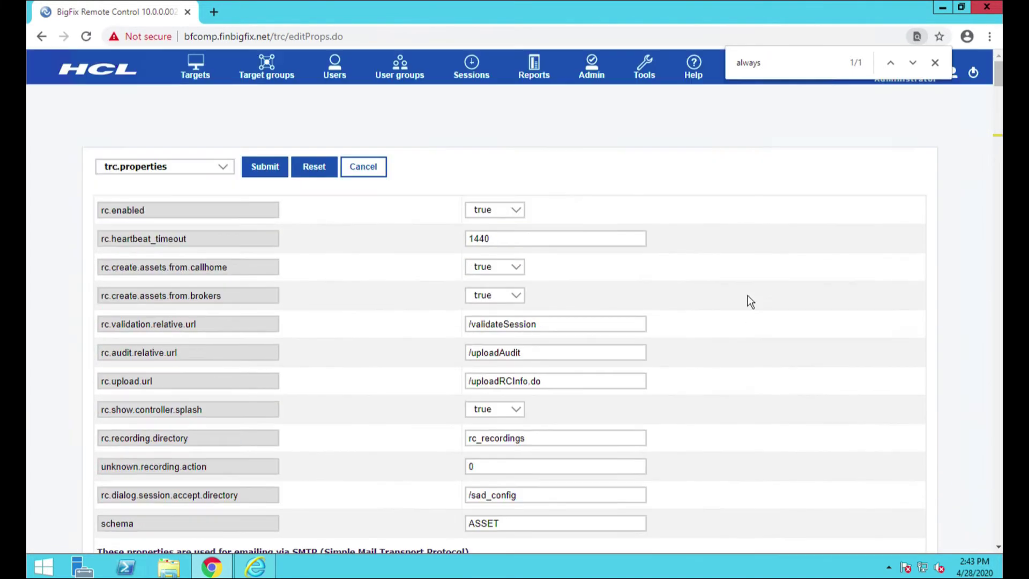
{"action": "scroll", "coordinate": [751, 311], "scroll_direction": "down", "scroll_amount": 1}
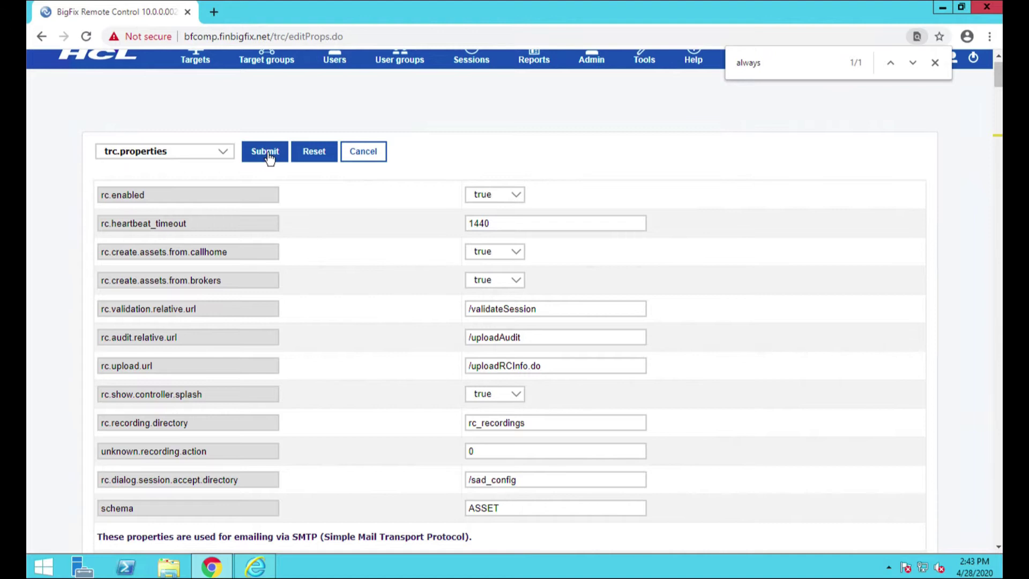
{"action": "left_click", "coordinate": [268, 152]}
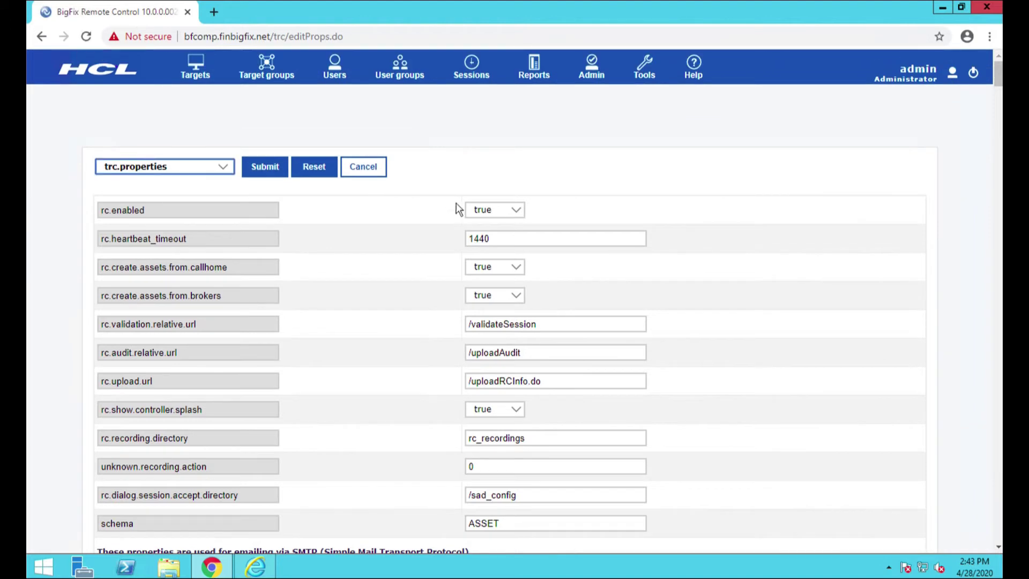
Step: Search the page again to confirm always.use.preinstalled.controller is true
{"action": "key", "text": "ctrl+f"}
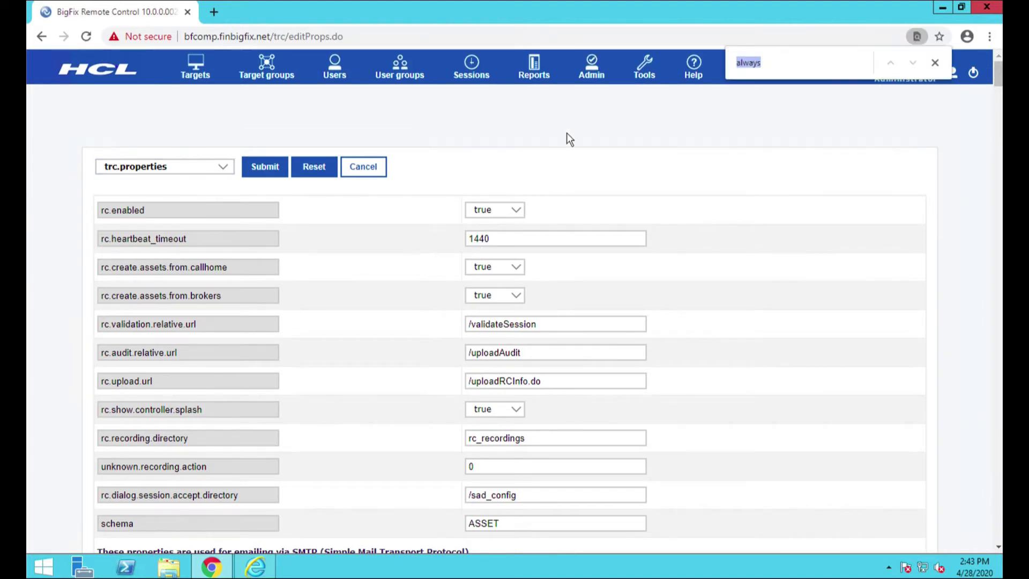
{"action": "type", "text": "always"}
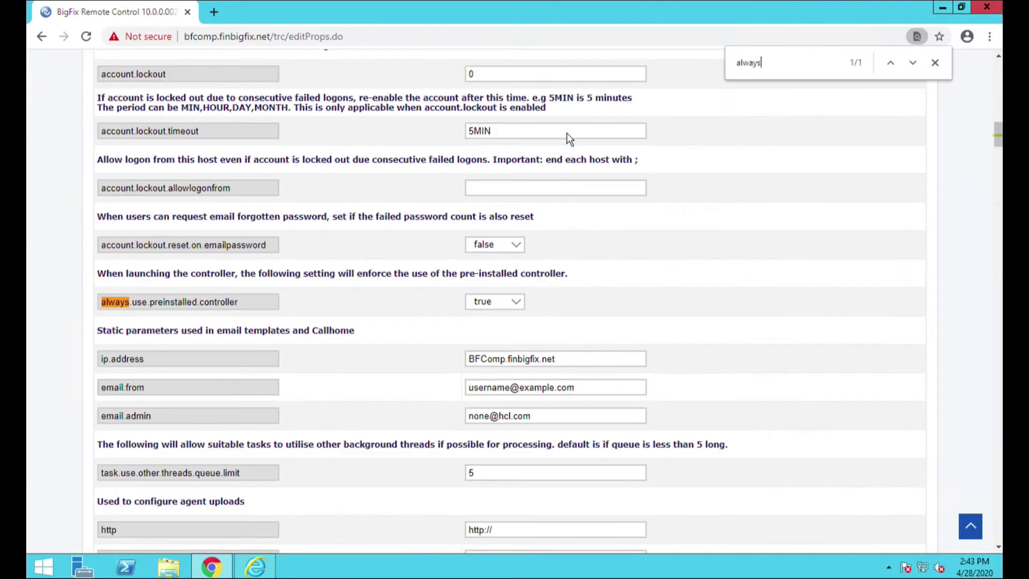
{"action": "left_click", "coordinate": [934, 64]}
{"action": "scroll", "coordinate": [952, 104], "scroll_direction": "up", "scroll_amount": 15}
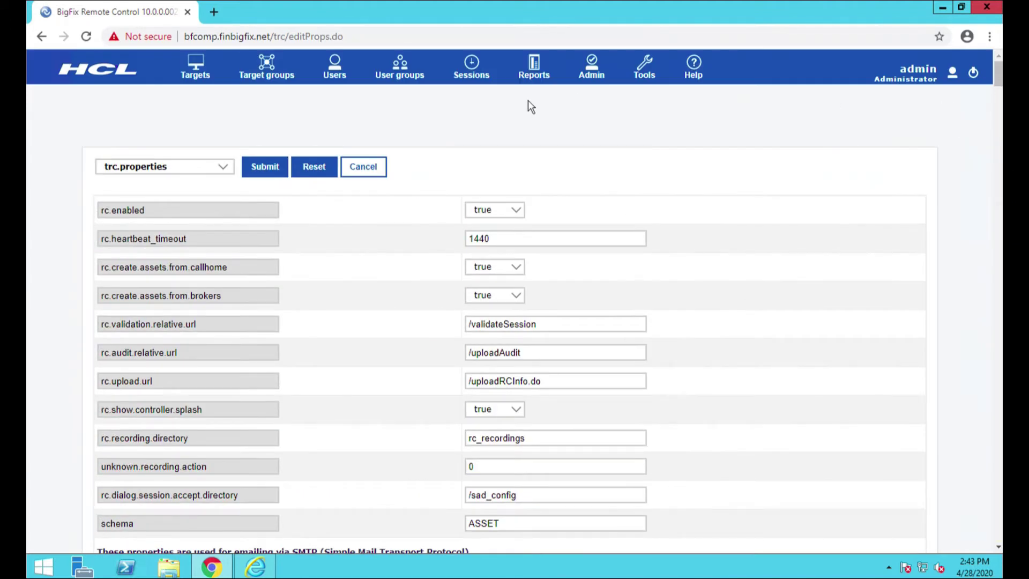
Step: Go to All User Groups, select Admin Group and choose Manage Permissions
{"action": "left_click", "coordinate": [335, 72]}
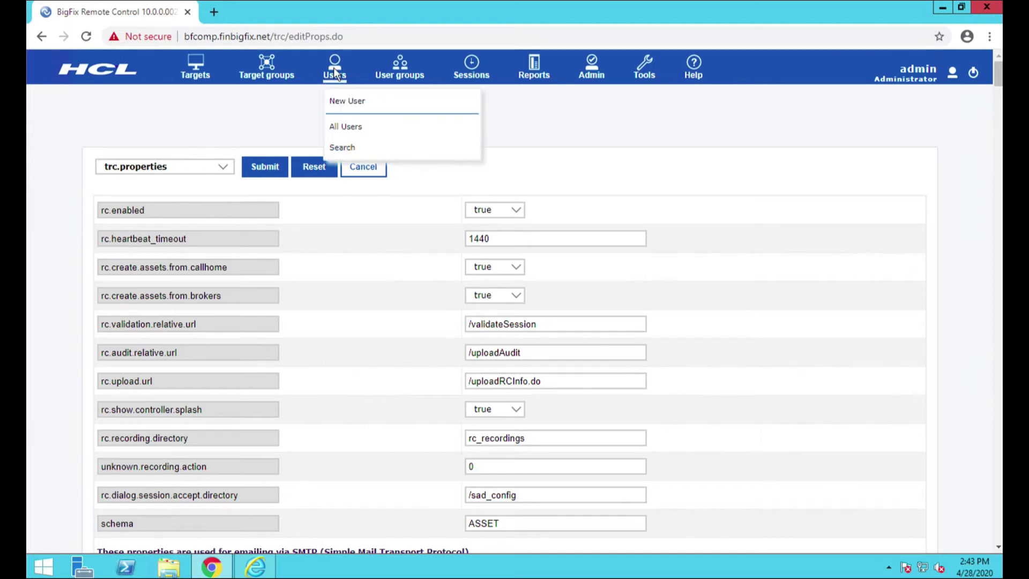
{"action": "left_click", "coordinate": [340, 125]}
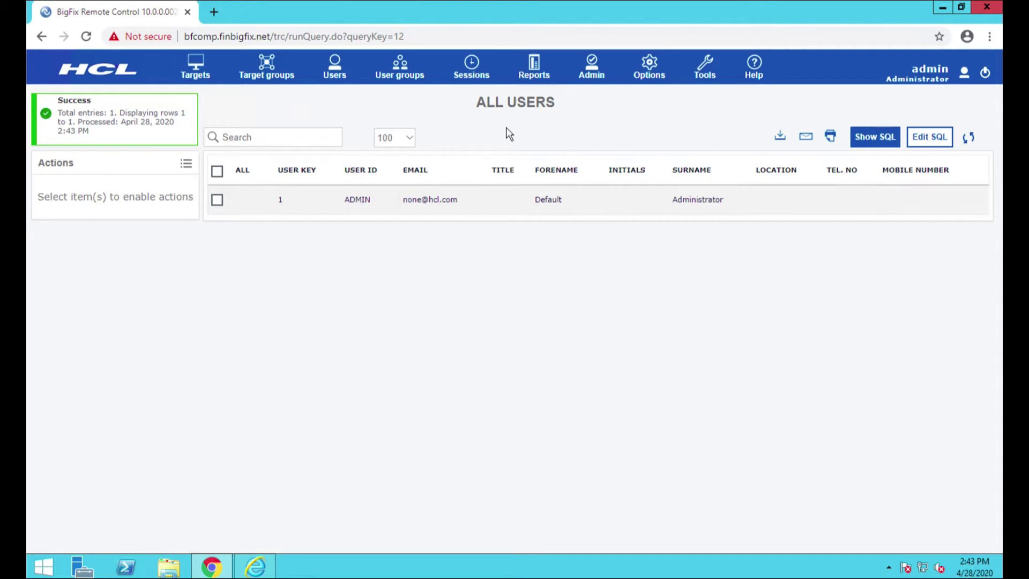
{"action": "left_click", "coordinate": [399, 73]}
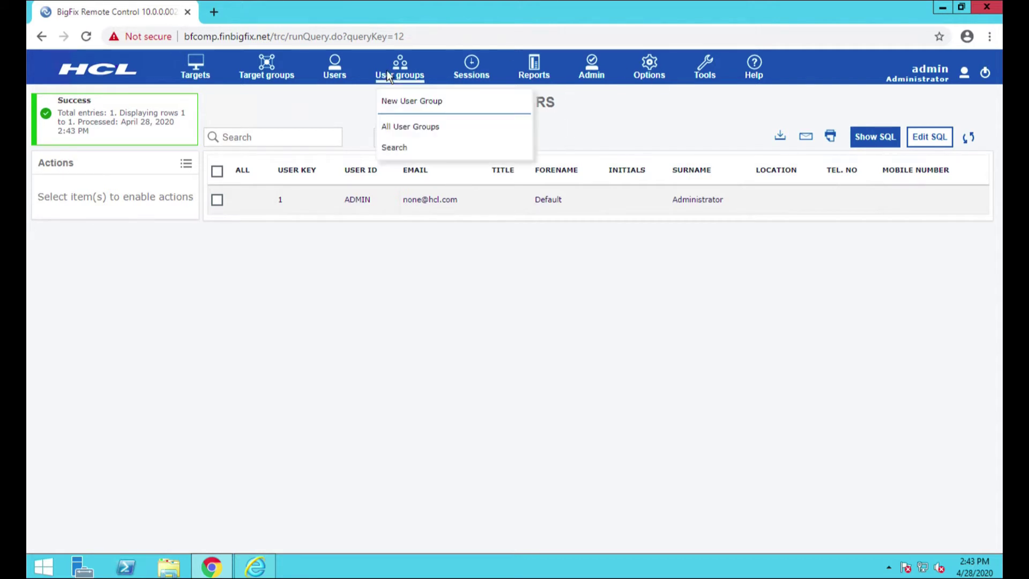
{"action": "left_click", "coordinate": [403, 126]}
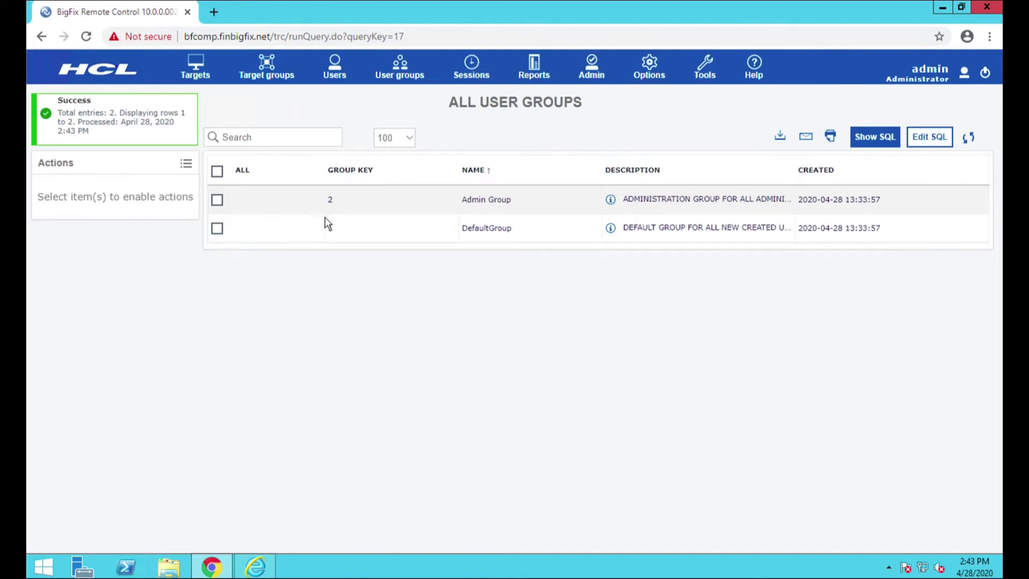
{"action": "left_click", "coordinate": [217, 199]}
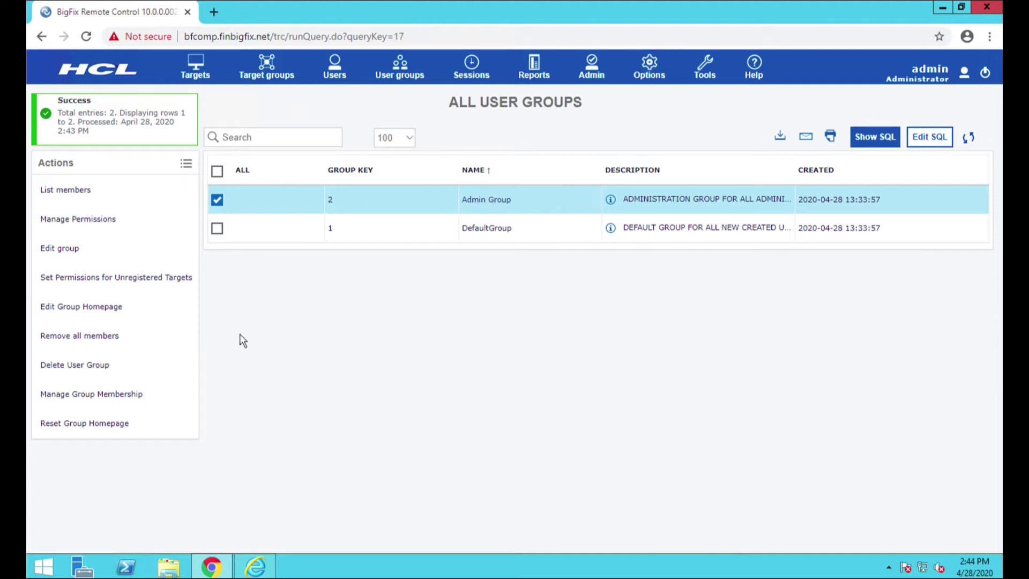
{"action": "left_click", "coordinate": [140, 221]}
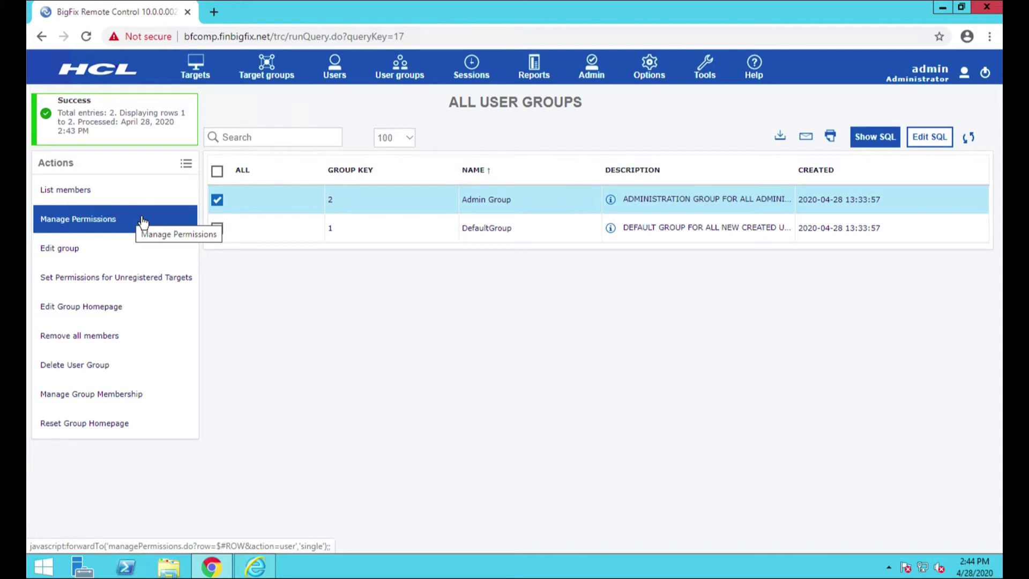
Step: Pick Admin Group as user group and DefaultTargetGroup as target group, then submit
{"action": "left_click", "coordinate": [142, 220]}
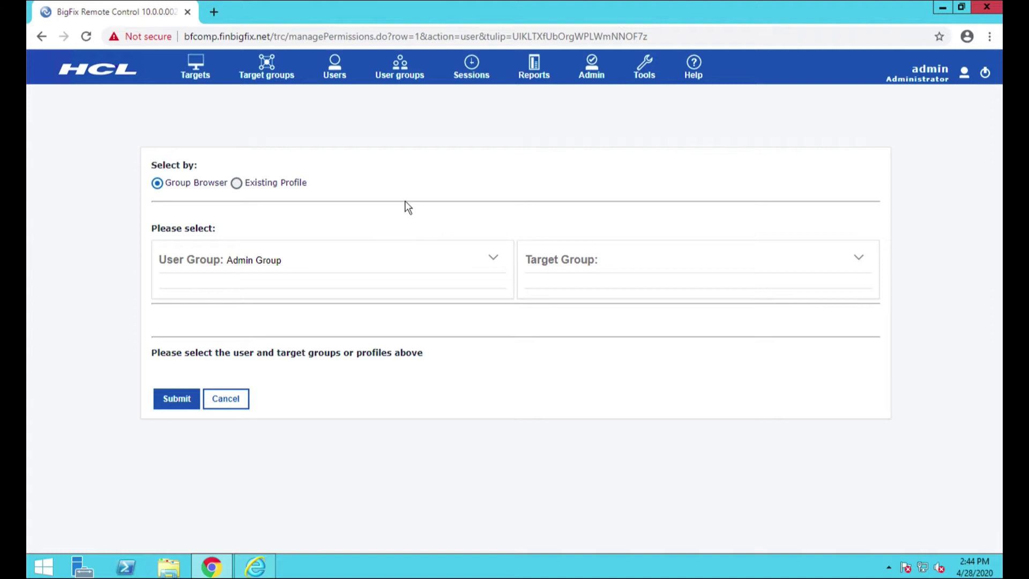
{"action": "left_click", "coordinate": [494, 259]}
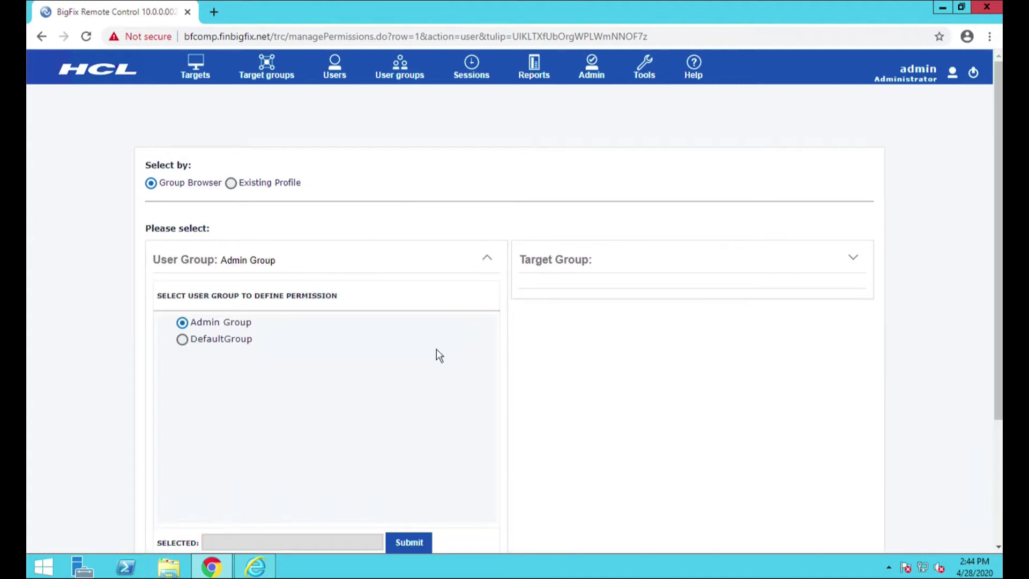
{"action": "scroll", "coordinate": [600, 386], "scroll_direction": "down", "scroll_amount": 1}
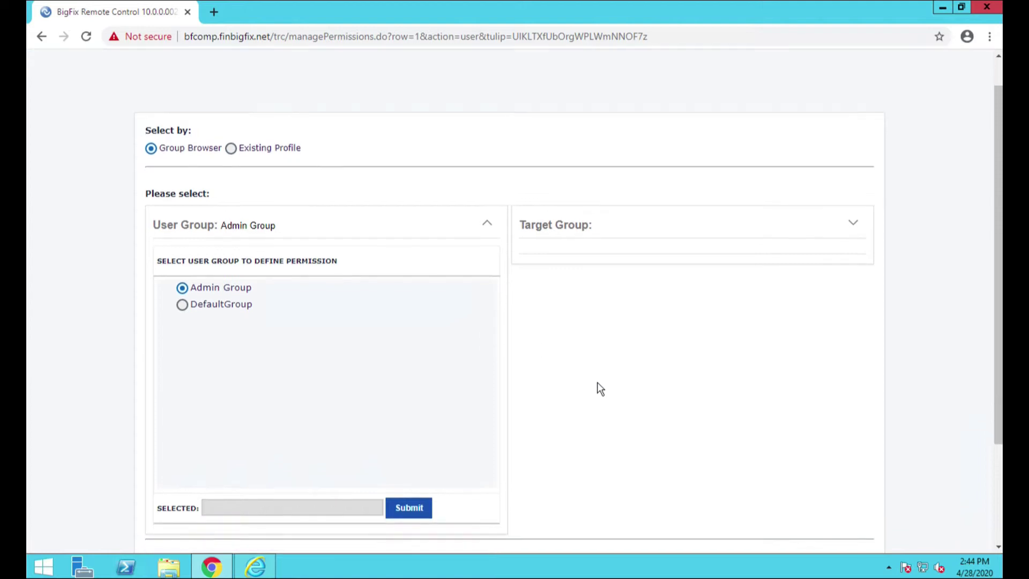
{"action": "left_click", "coordinate": [422, 511]}
{"action": "left_click", "coordinate": [856, 259]}
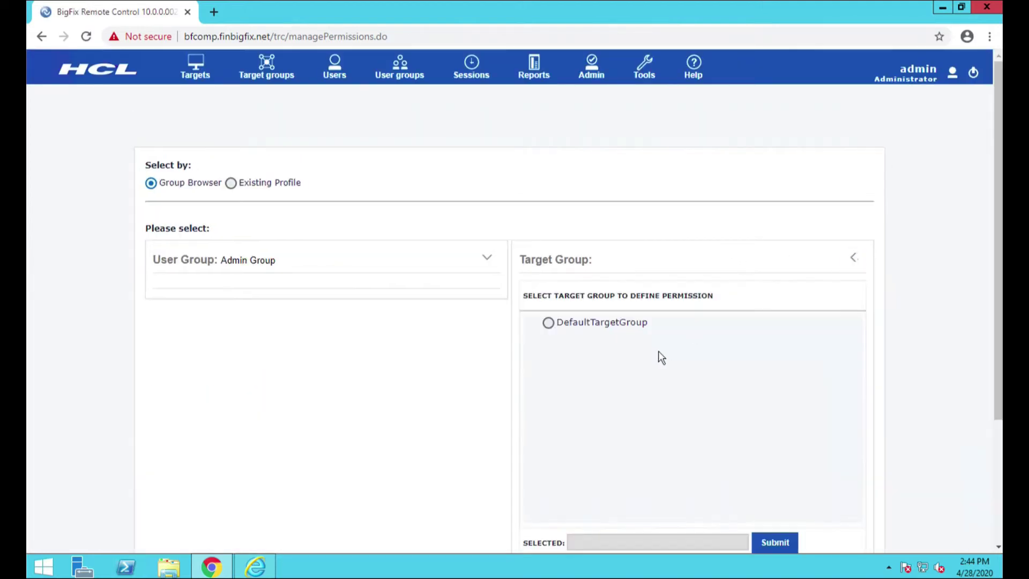
{"action": "left_click", "coordinate": [548, 322]}
{"action": "scroll", "coordinate": [935, 349], "scroll_direction": "down", "scroll_amount": 1}
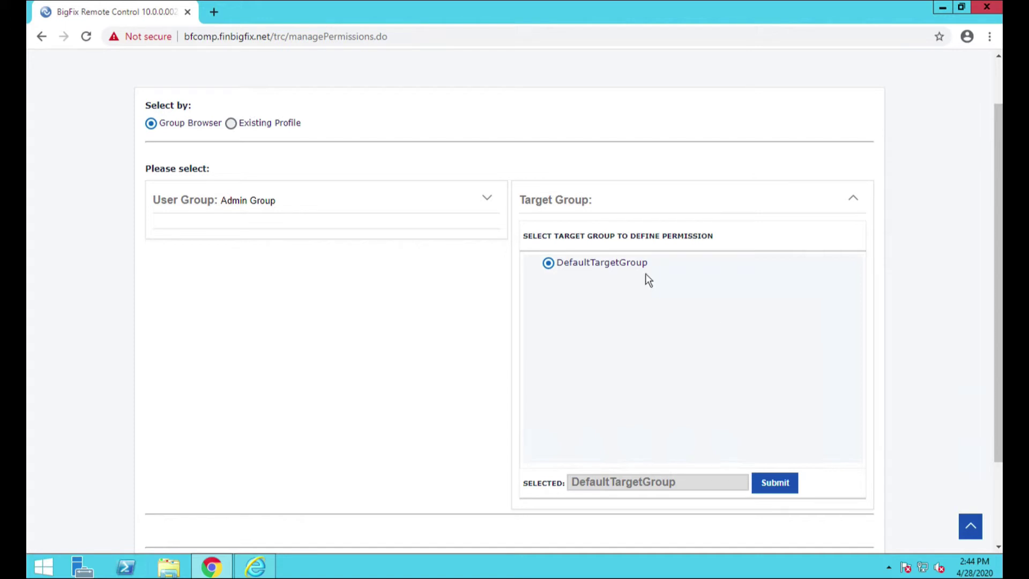
{"action": "left_click", "coordinate": [787, 488]}
Step: Tick the Enabled? header checkbox to enable every Admin Group permission
{"action": "scroll", "coordinate": [929, 352], "scroll_direction": "down", "scroll_amount": 3}
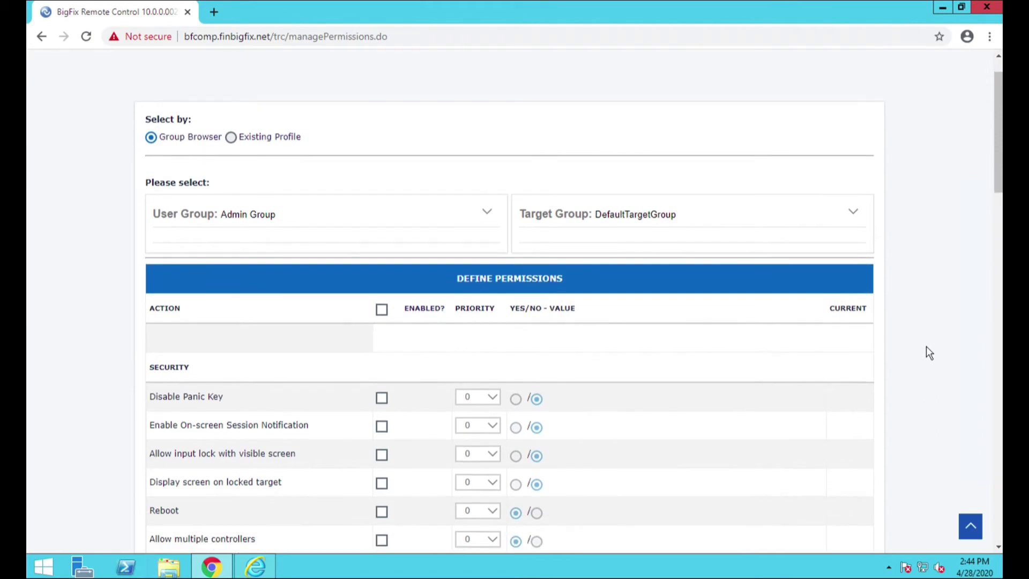
{"action": "scroll", "coordinate": [929, 353], "scroll_direction": "down", "scroll_amount": 1}
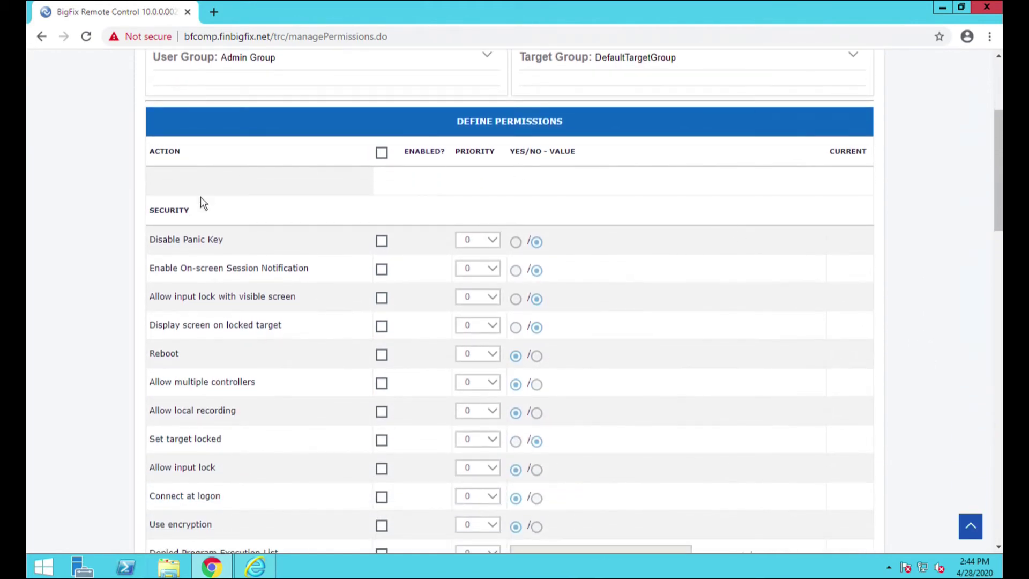
{"action": "left_click", "coordinate": [381, 154]}
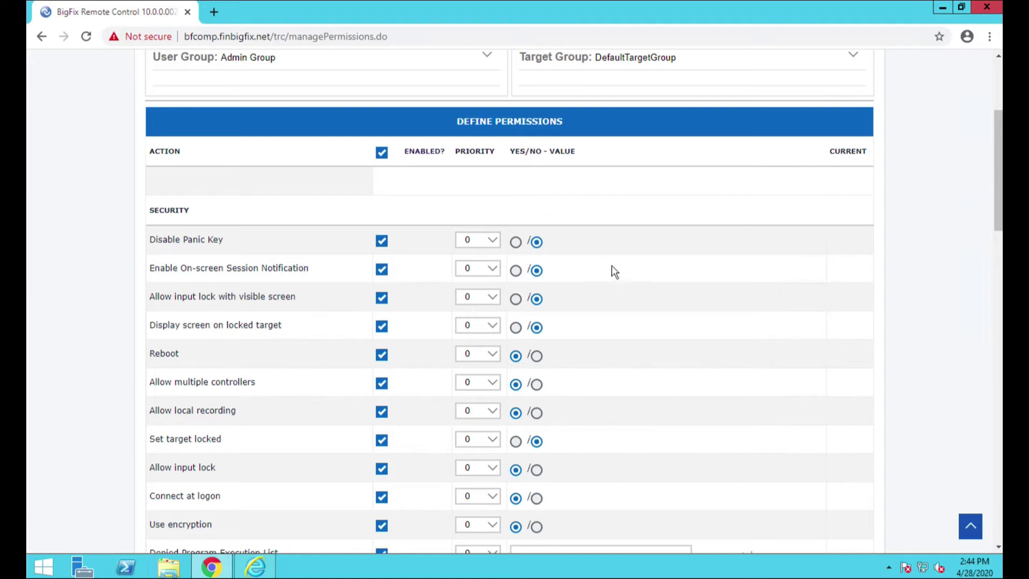
Step: Set Allow automatic session handover to Yes
{"action": "scroll", "coordinate": [619, 269], "scroll_direction": "down", "scroll_amount": 1}
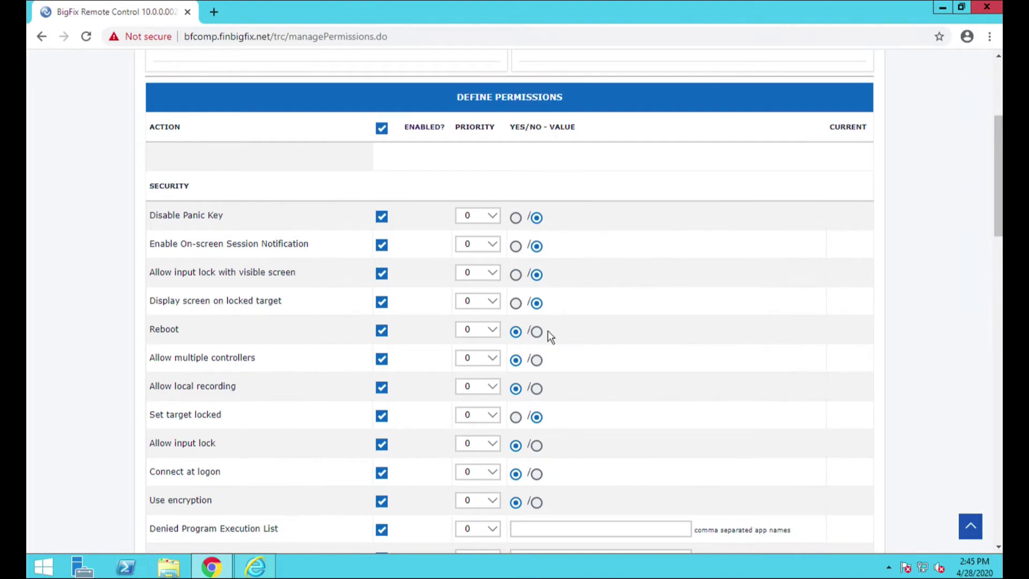
{"action": "scroll", "coordinate": [585, 291], "scroll_direction": "down", "scroll_amount": 1}
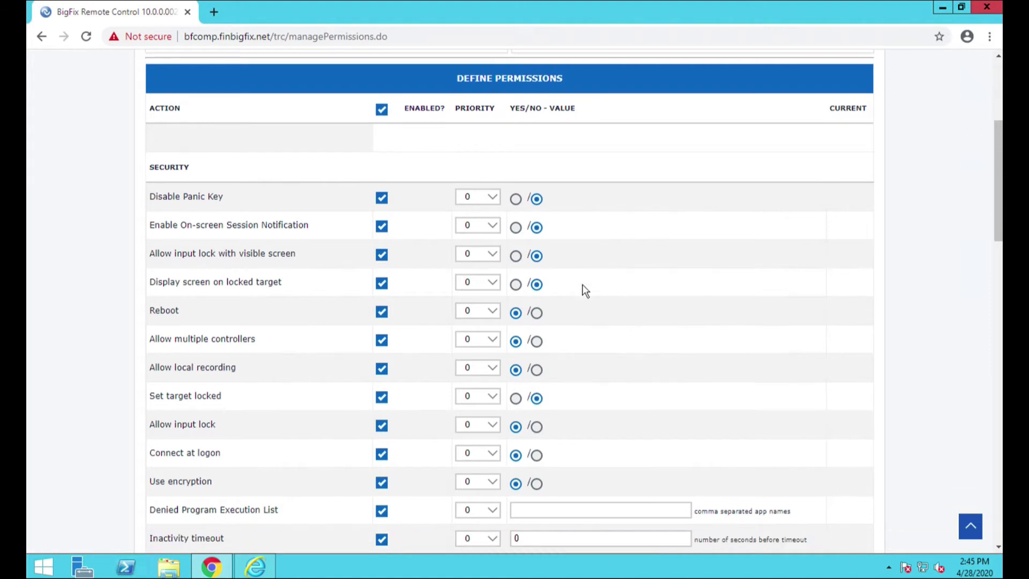
{"action": "scroll", "coordinate": [586, 290], "scroll_direction": "down", "scroll_amount": 1}
{"action": "scroll", "coordinate": [586, 291], "scroll_direction": "down", "scroll_amount": 1}
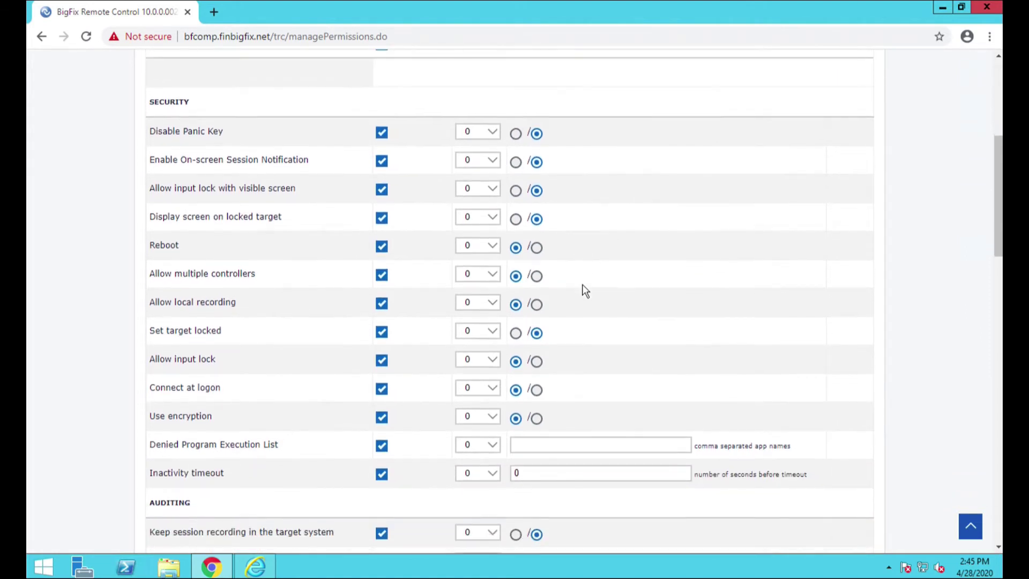
{"action": "scroll", "coordinate": [586, 291], "scroll_direction": "down", "scroll_amount": 1}
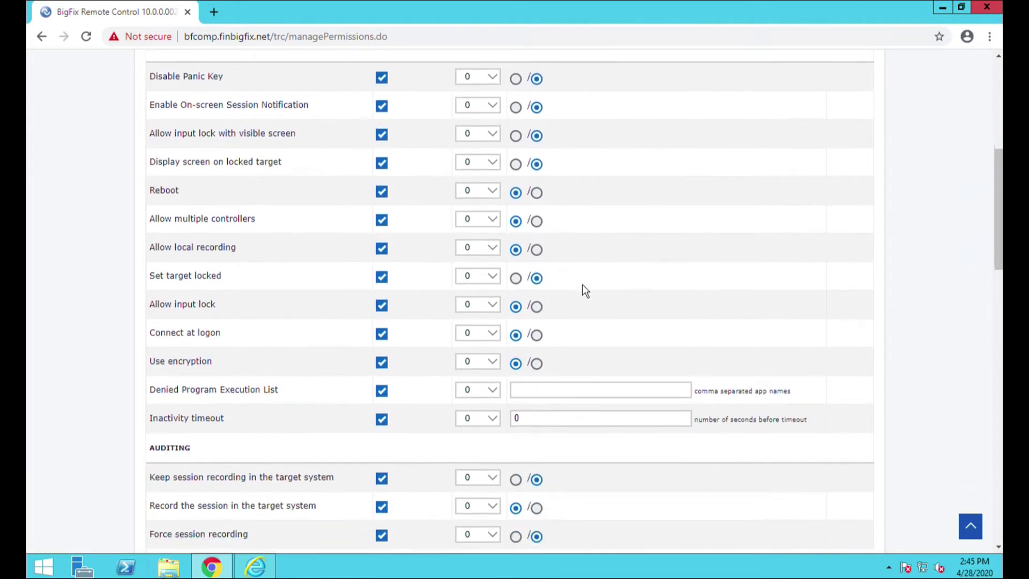
{"action": "scroll", "coordinate": [585, 291], "scroll_direction": "up", "scroll_amount": 1}
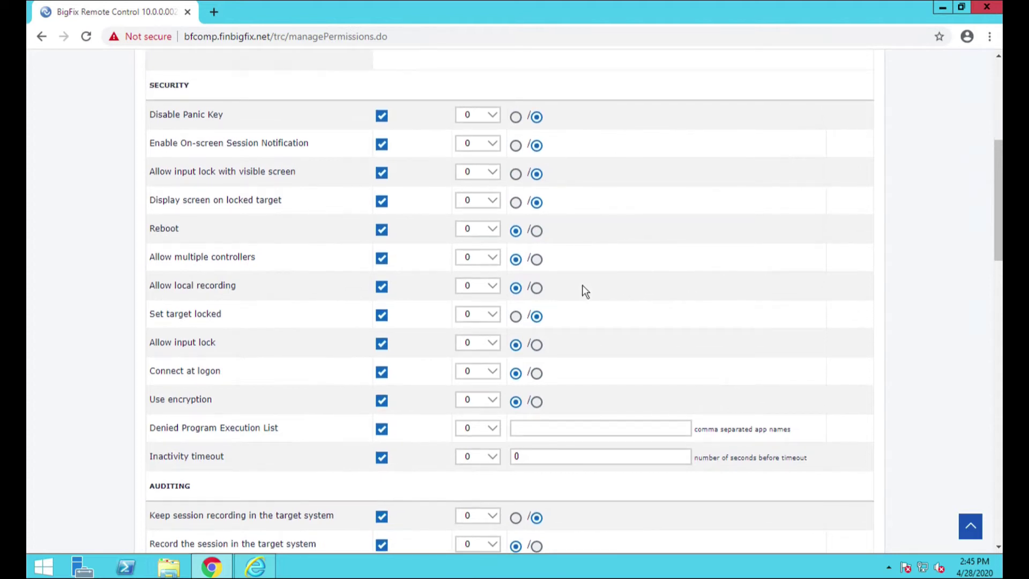
{"action": "scroll", "coordinate": [586, 290], "scroll_direction": "up", "scroll_amount": 2}
{"action": "scroll", "coordinate": [585, 291], "scroll_direction": "down", "scroll_amount": 2}
{"action": "scroll", "coordinate": [585, 291], "scroll_direction": "down", "scroll_amount": 3}
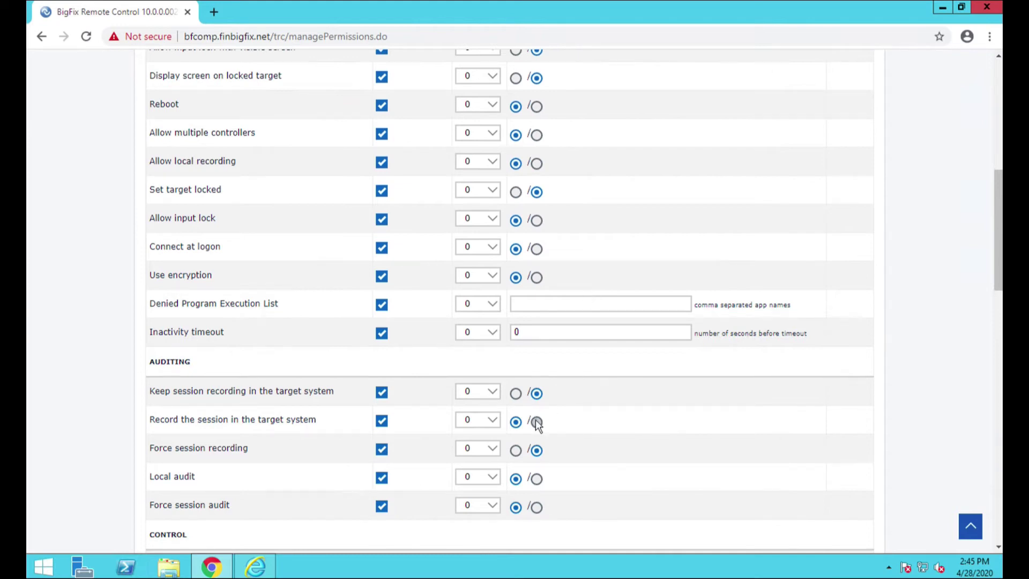
{"action": "scroll", "coordinate": [702, 409], "scroll_direction": "down", "scroll_amount": 1}
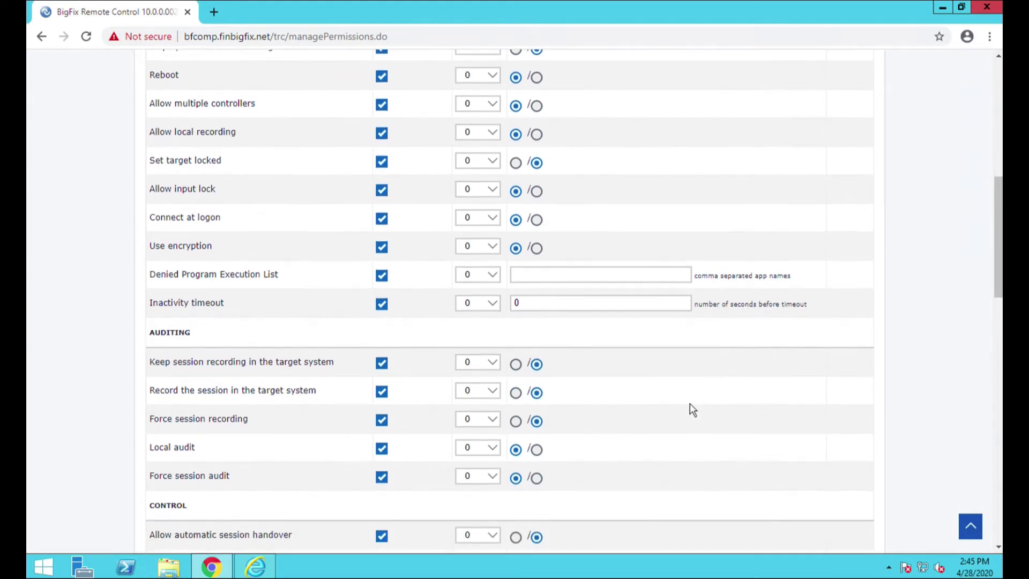
{"action": "scroll", "coordinate": [561, 448], "scroll_direction": "down", "scroll_amount": 4}
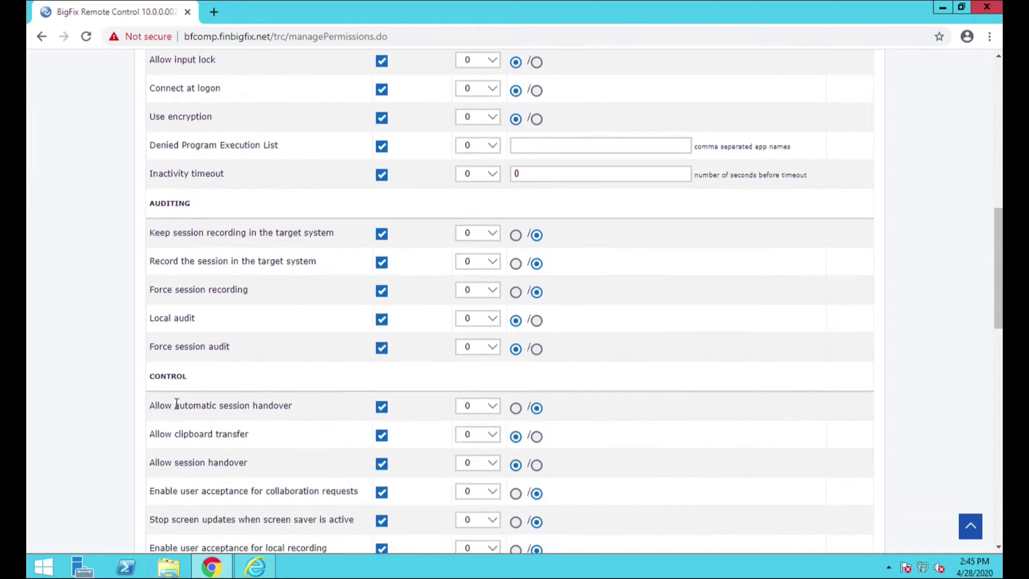
{"action": "left_click_drag", "start_coordinate": [173, 406], "coordinate": [284, 410]}
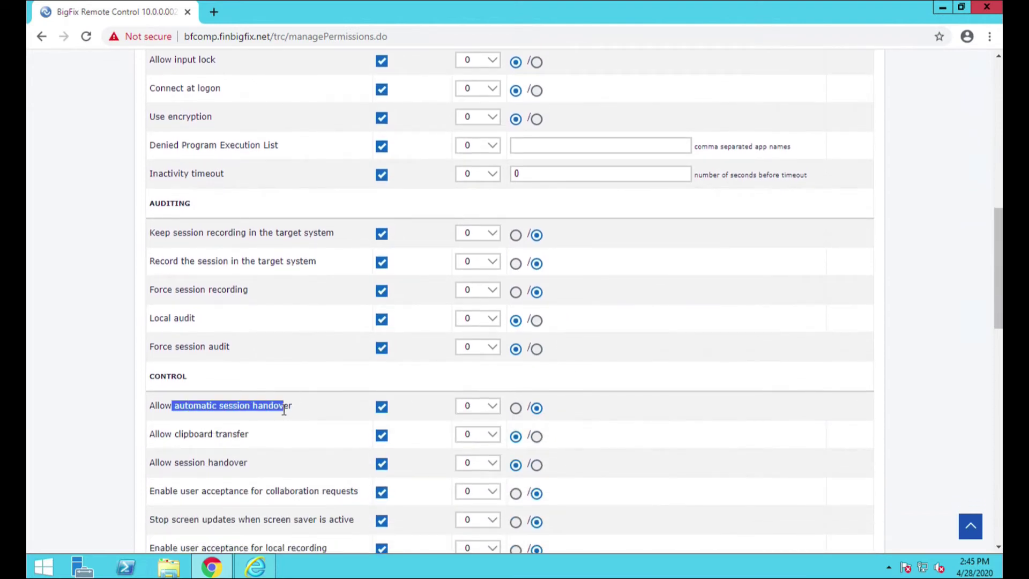
{"action": "left_click", "coordinate": [515, 408]}
Step: Scroll down to the Submit button at the bottom of the permissions form
{"action": "scroll", "coordinate": [707, 404], "scroll_direction": "down", "scroll_amount": 1}
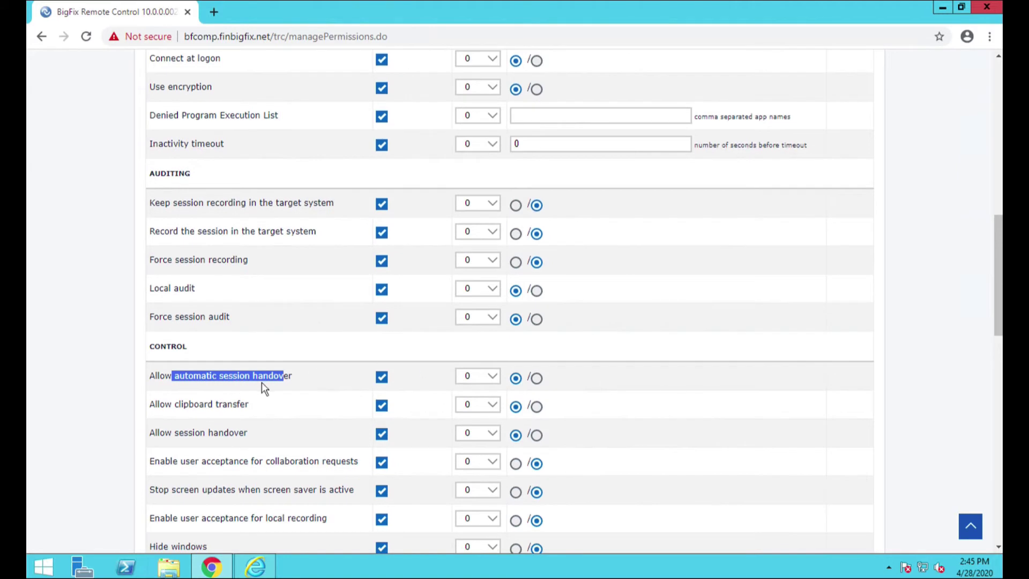
{"action": "scroll", "coordinate": [743, 430], "scroll_direction": "down", "scroll_amount": 3}
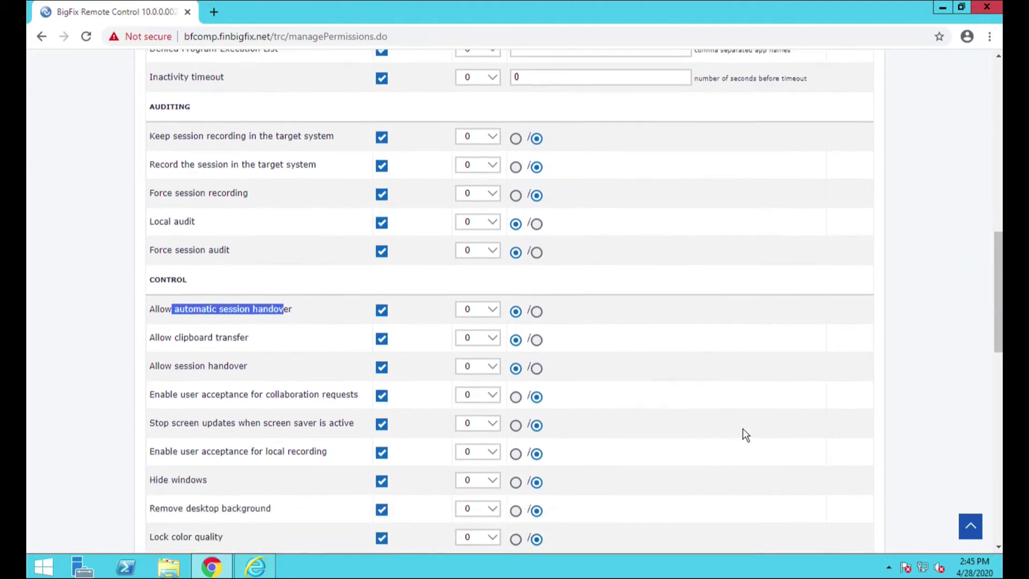
{"action": "scroll", "coordinate": [743, 429], "scroll_direction": "down", "scroll_amount": 4}
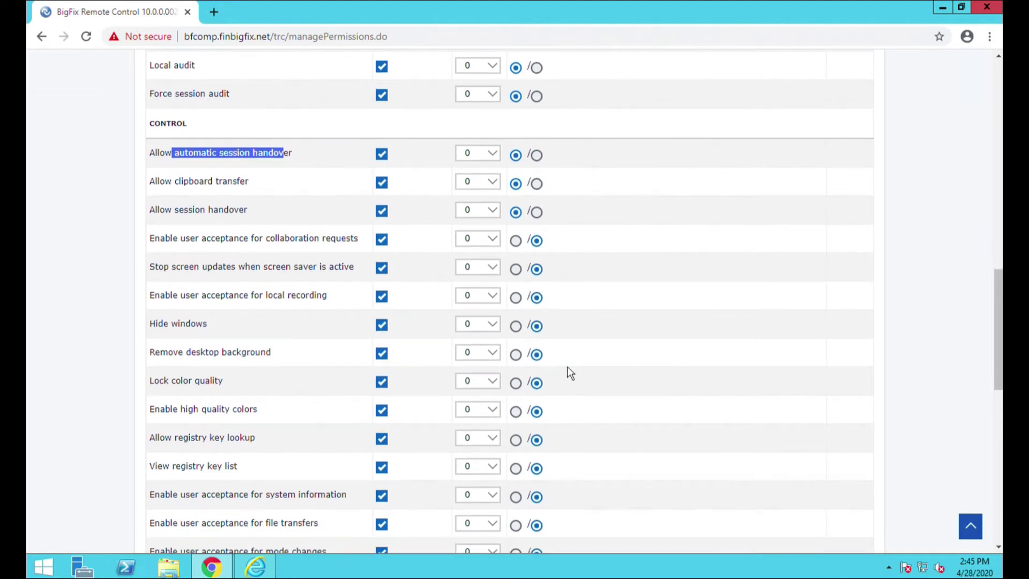
{"action": "scroll", "coordinate": [676, 381], "scroll_direction": "down", "scroll_amount": 5}
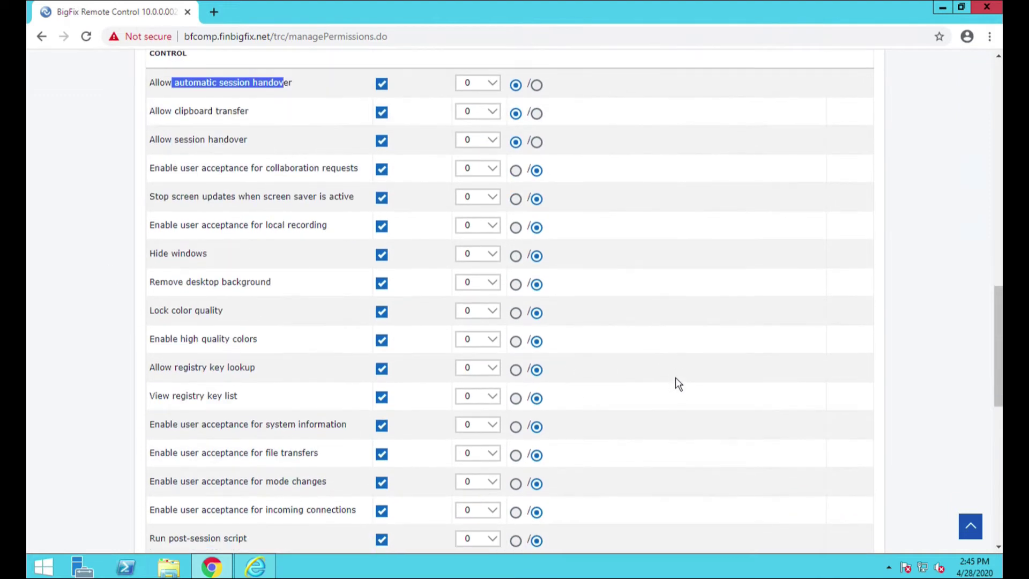
{"action": "scroll", "coordinate": [676, 378], "scroll_direction": "down", "scroll_amount": 3}
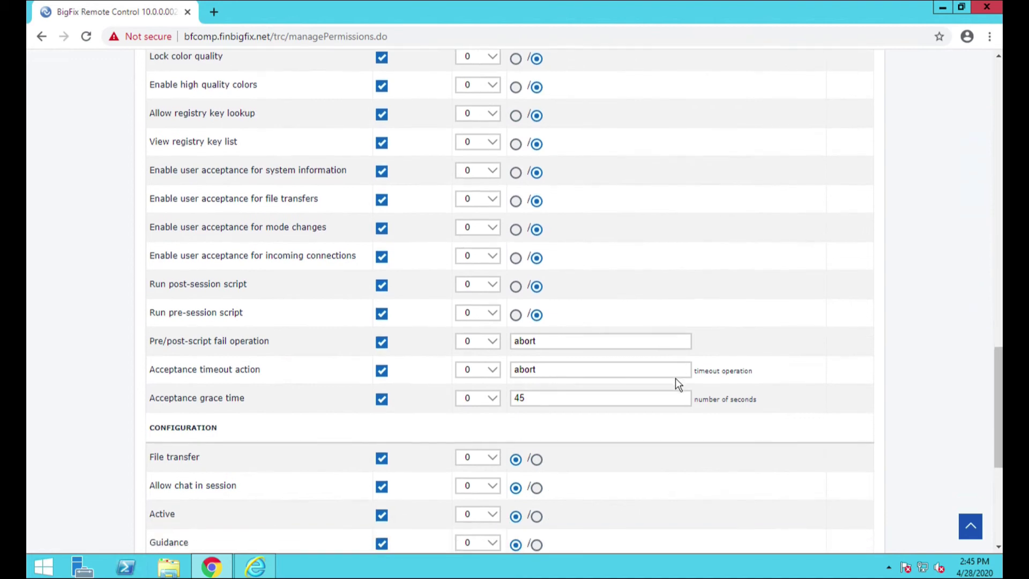
{"action": "scroll", "coordinate": [676, 378], "scroll_direction": "down", "scroll_amount": 4}
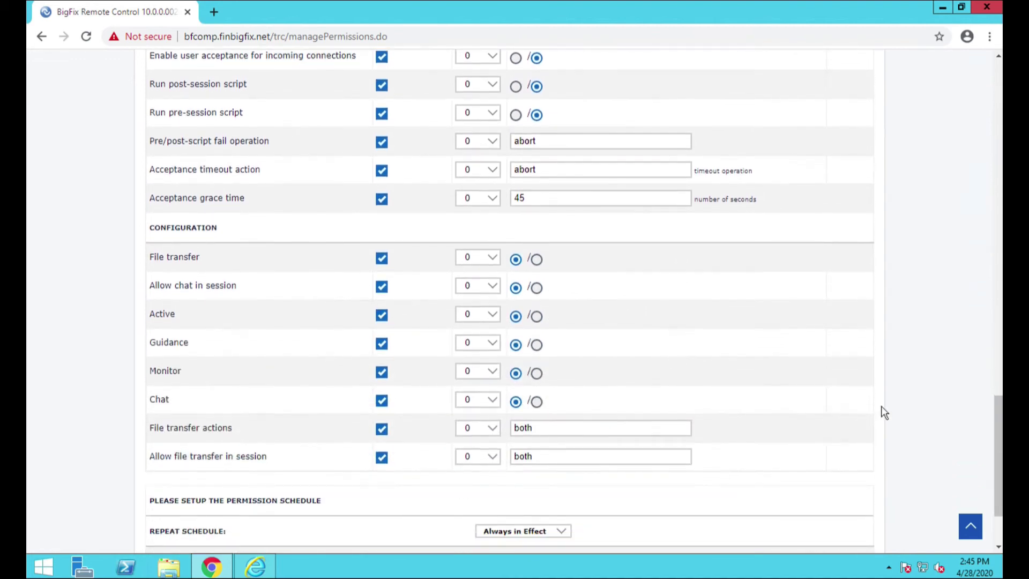
{"action": "left_click_drag", "start_coordinate": [998, 456], "coordinate": [979, 24]}
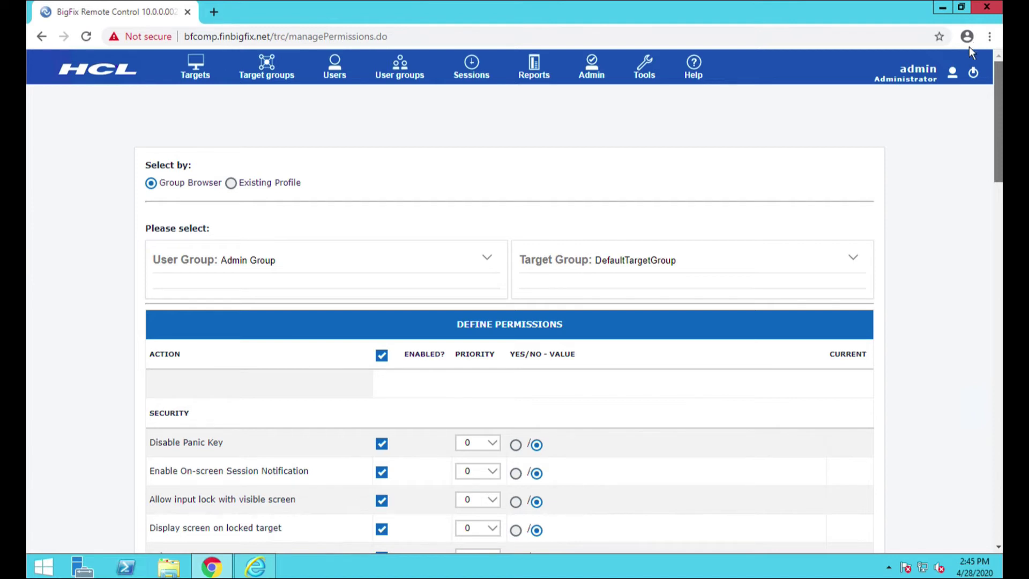
{"action": "scroll", "coordinate": [966, 106], "scroll_direction": "down", "scroll_amount": 20}
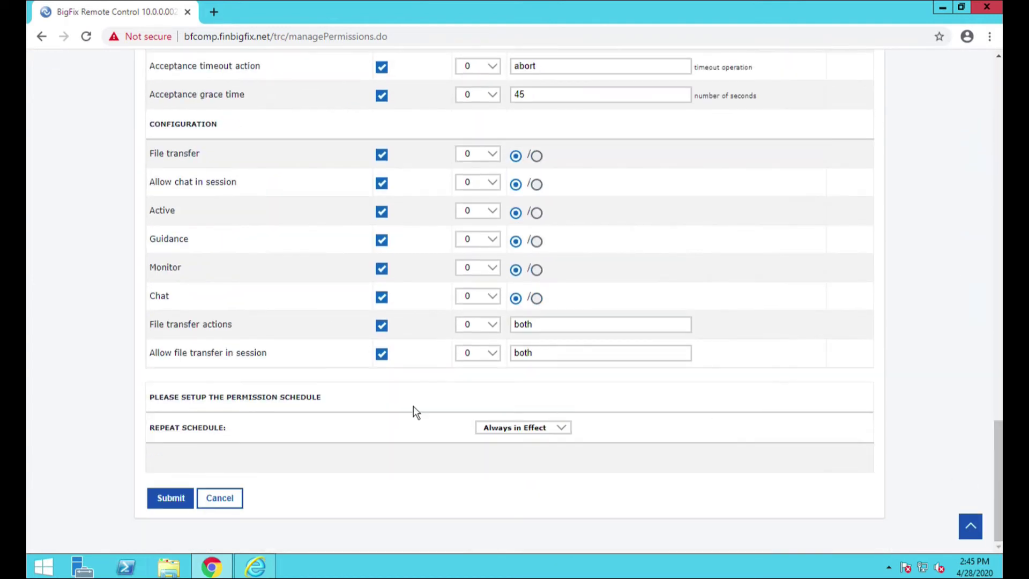
Step: Submit the Admin Group permissions and show the All Target Groups list
{"action": "left_click", "coordinate": [186, 499]}
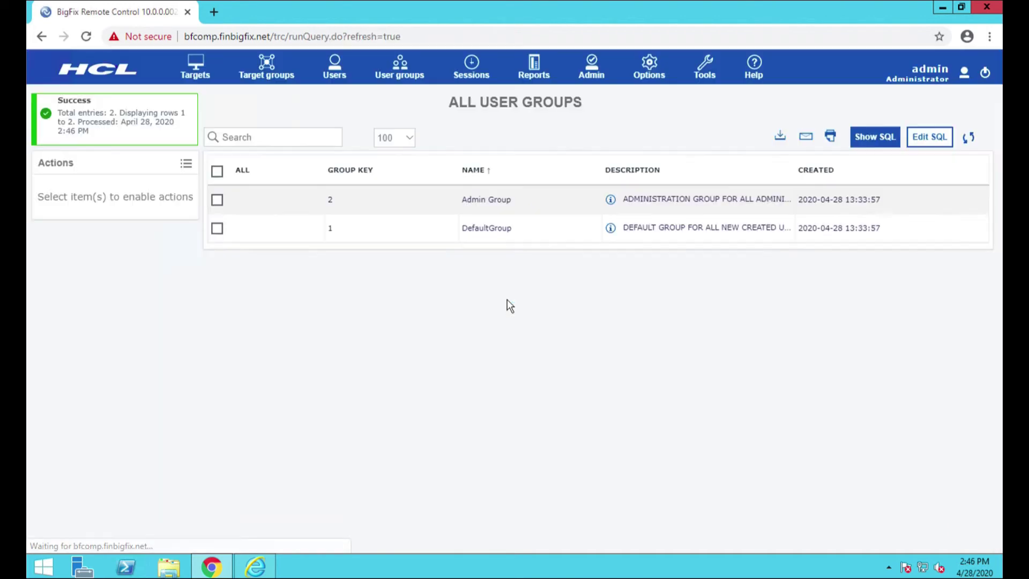
{"action": "left_click", "coordinate": [263, 66]}
{"action": "left_click", "coordinate": [313, 125]}
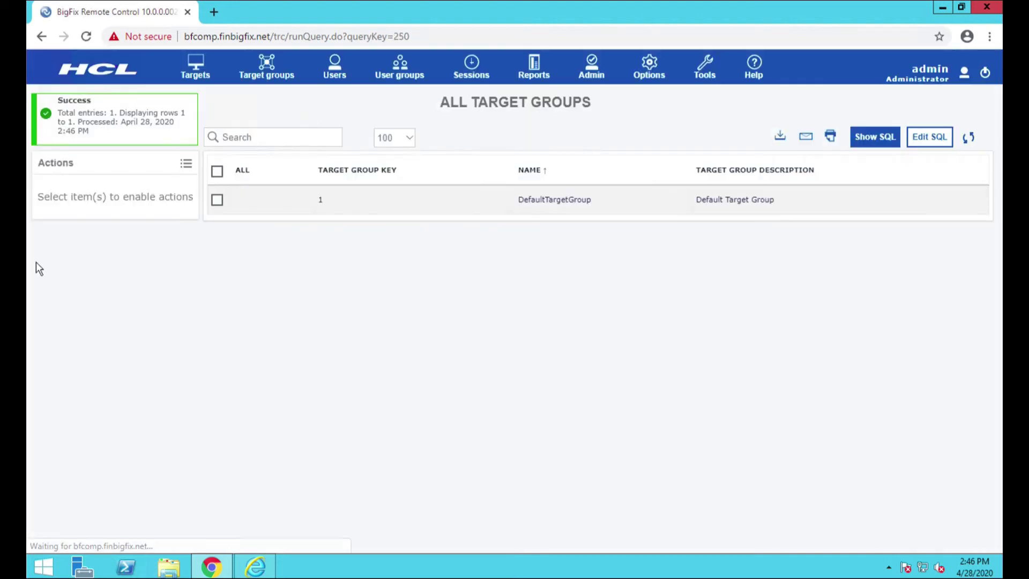
Step: Select DefaultTargetGroup, open its permissions and submit them
{"action": "left_click", "coordinate": [216, 200]}
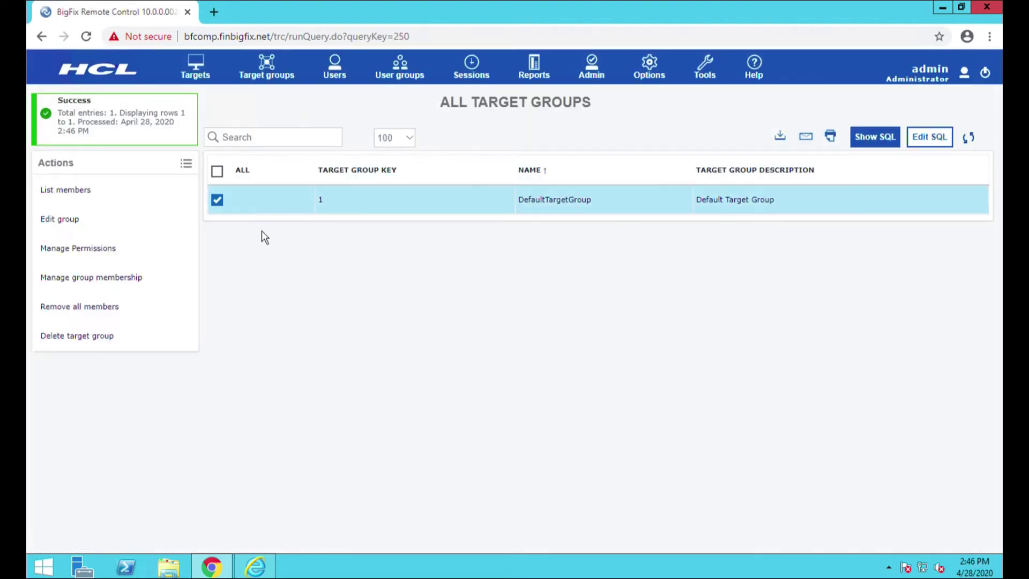
{"action": "left_click", "coordinate": [81, 248]}
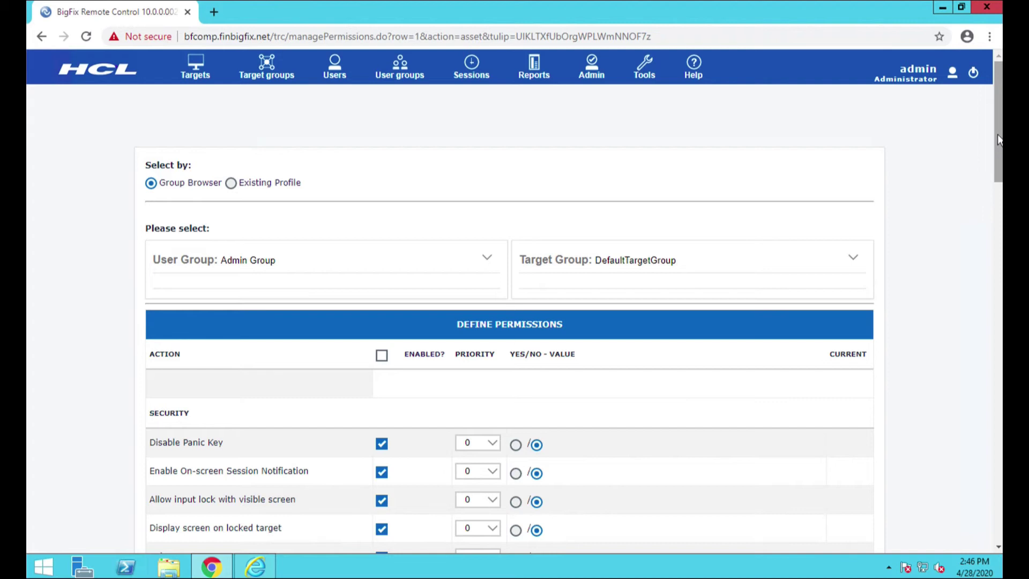
{"action": "left_click_drag", "start_coordinate": [998, 134], "coordinate": [1000, 348]}
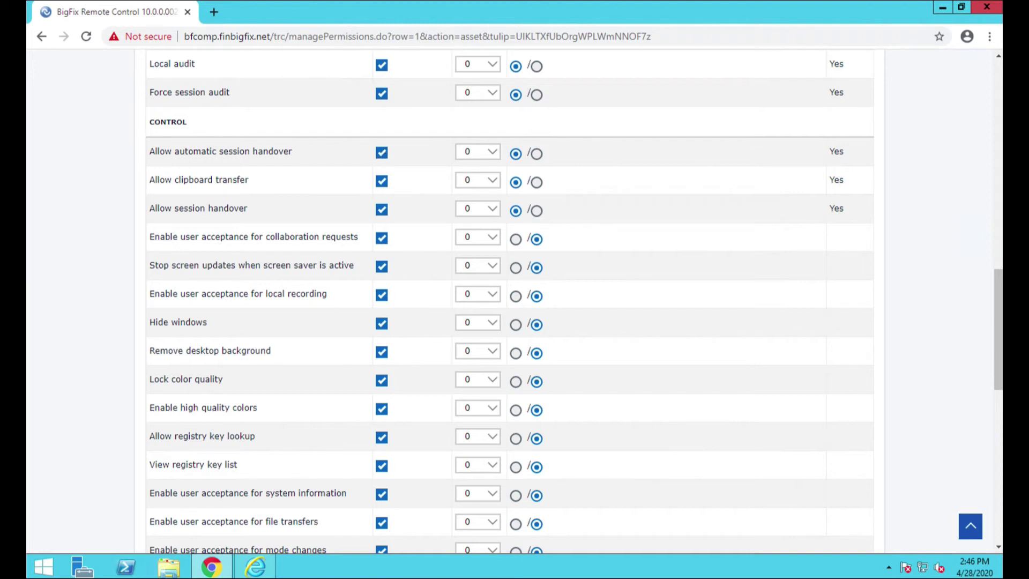
{"action": "left_click_drag", "start_coordinate": [1000, 307], "coordinate": [999, 433]}
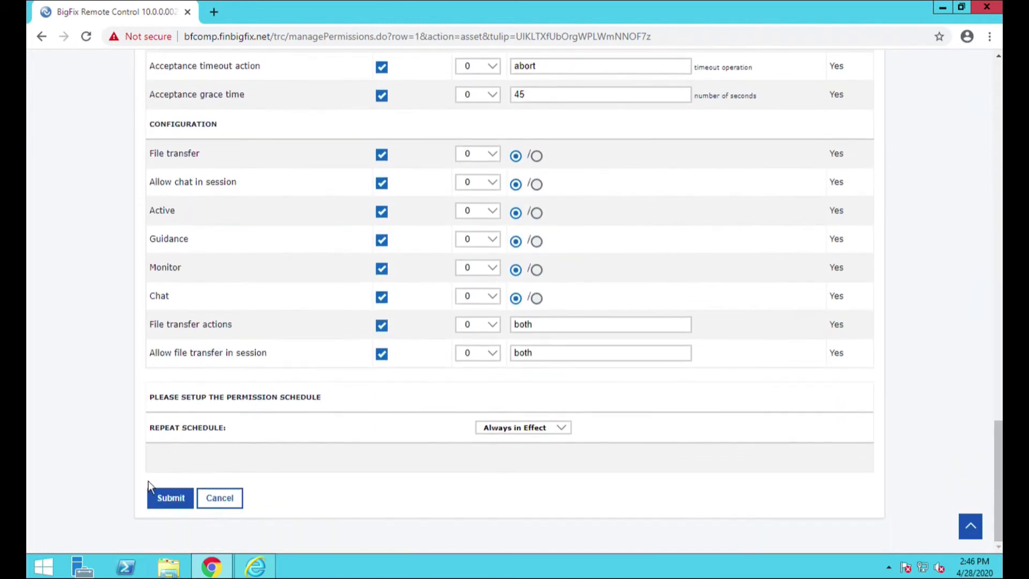
{"action": "left_click", "coordinate": [158, 498]}
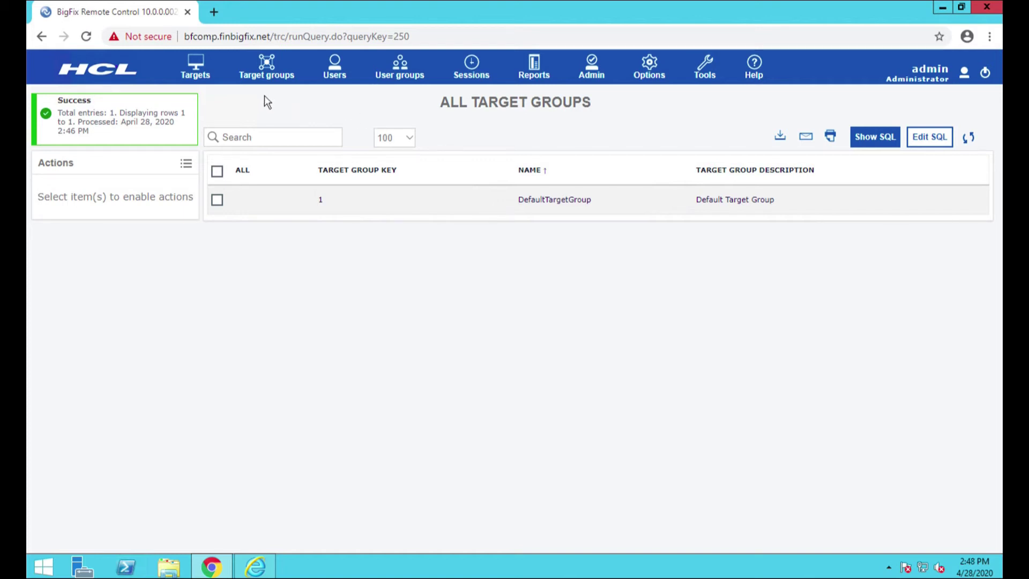
Step: Open Targets > All targets and tick ENDPOINT1
{"action": "left_click", "coordinate": [196, 69]}
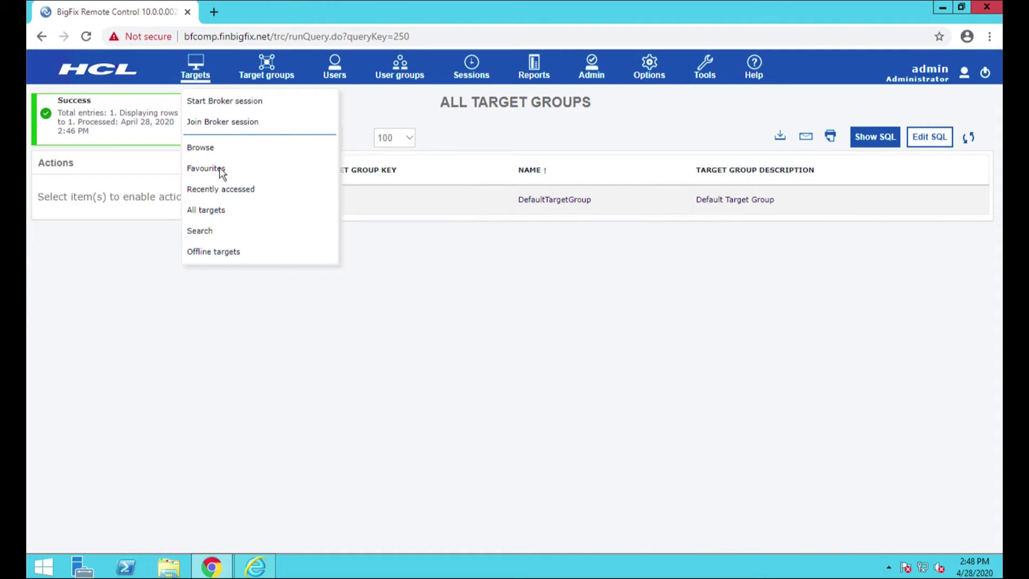
{"action": "left_click", "coordinate": [217, 212]}
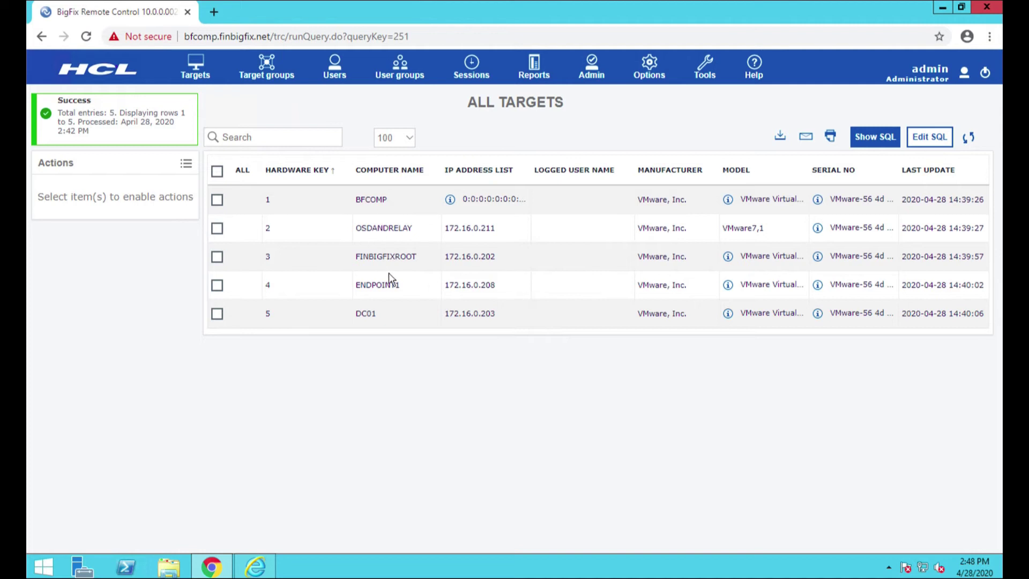
{"action": "left_click", "coordinate": [218, 287]}
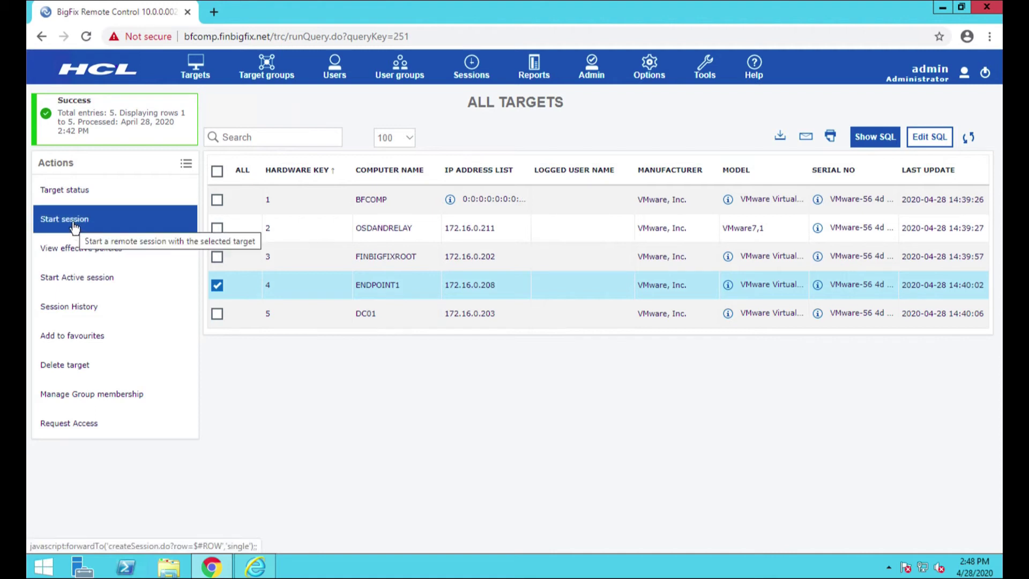
Step: Start an Active session on ENDPOINT1 and run the downloaded TRCController .trcjws launcher
{"action": "left_click", "coordinate": [74, 227]}
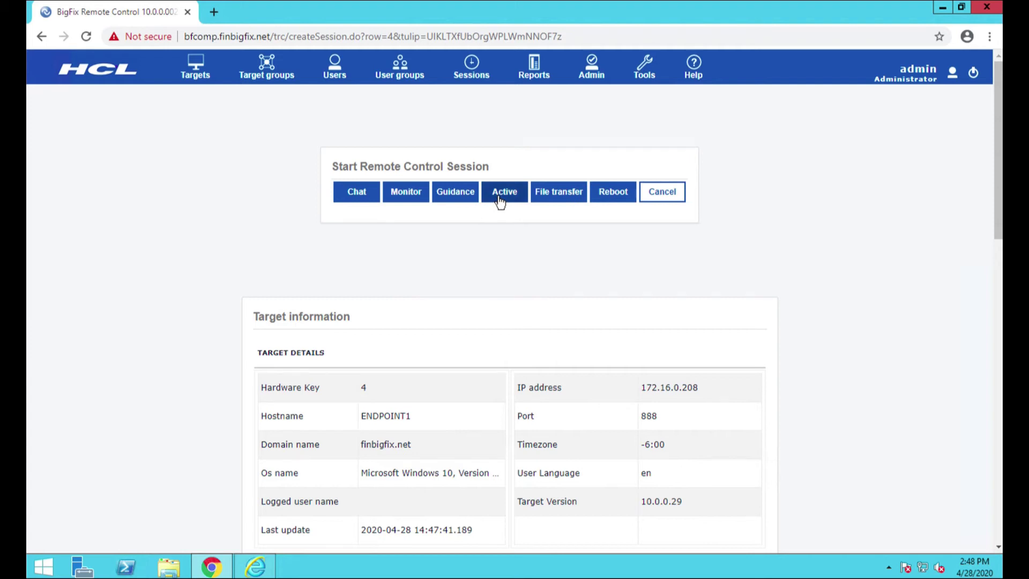
{"action": "scroll", "coordinate": [581, 403], "scroll_direction": "down", "scroll_amount": 1}
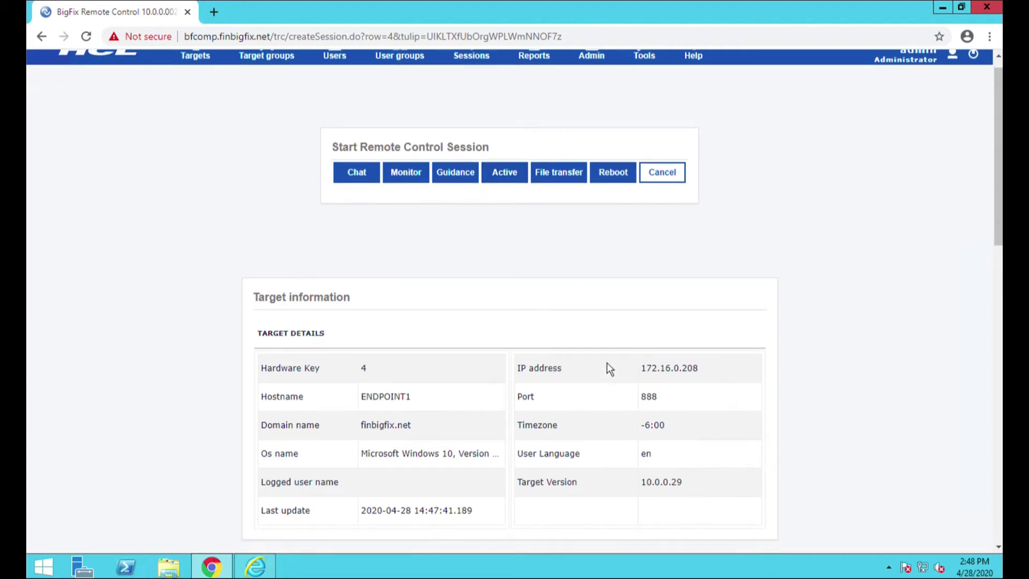
{"action": "scroll", "coordinate": [606, 362], "scroll_direction": "up", "scroll_amount": 1}
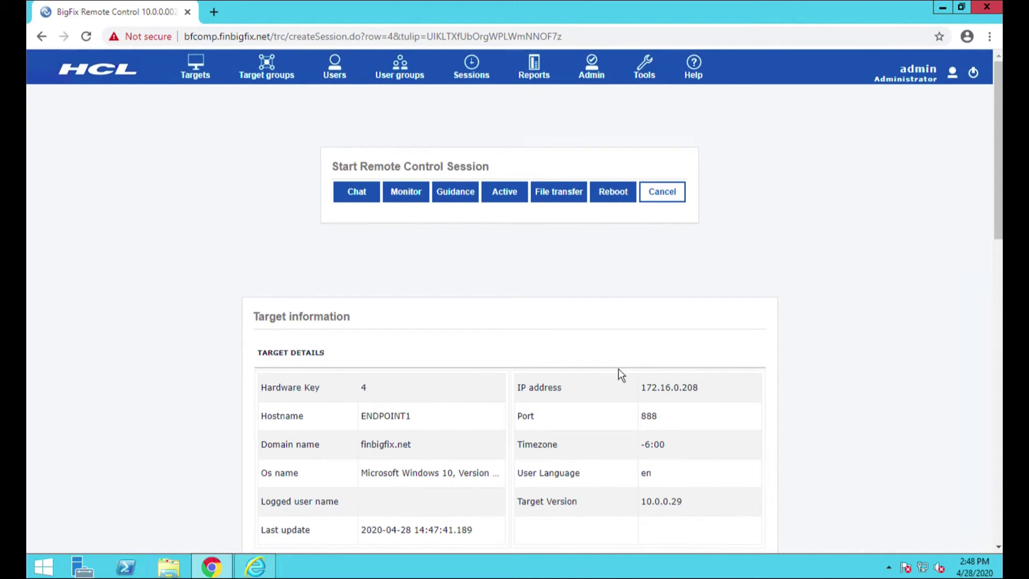
{"action": "left_click", "coordinate": [498, 199]}
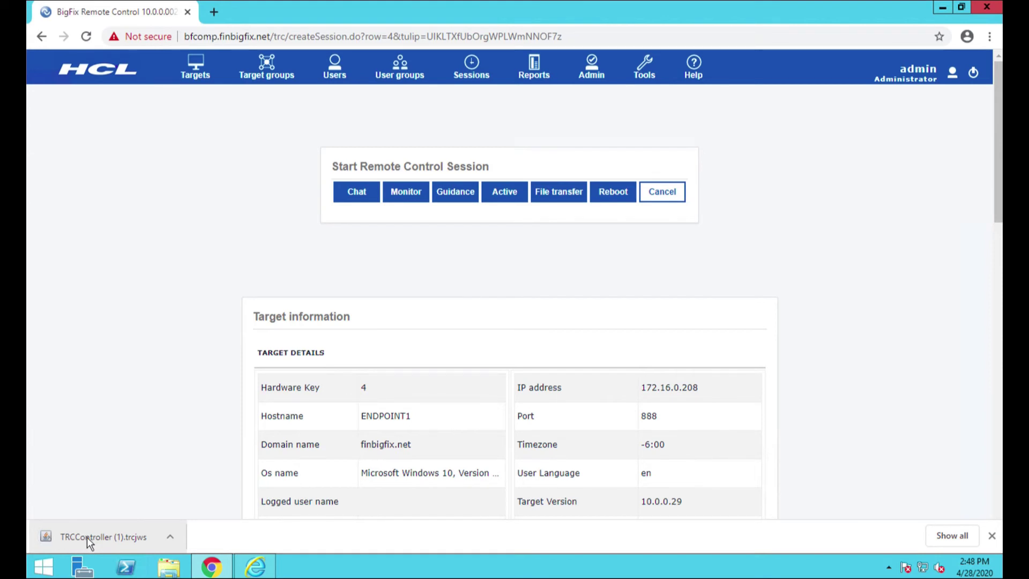
{"action": "left_click", "coordinate": [87, 537]}
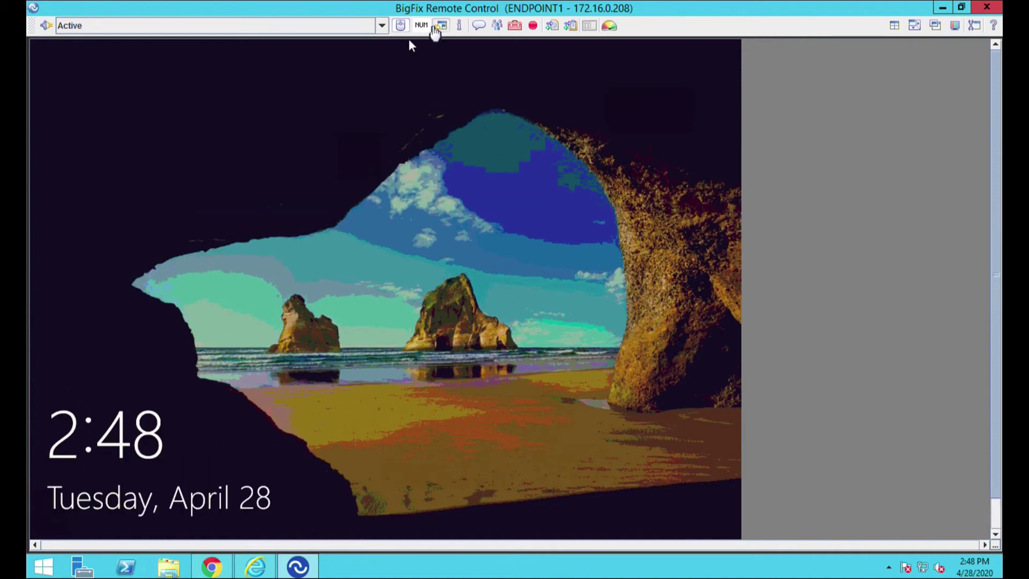
Step: Inject Ctrl+Alt+Del into ENDPOINT1 and sign in with the Administrator password
{"action": "left_click", "coordinate": [442, 27]}
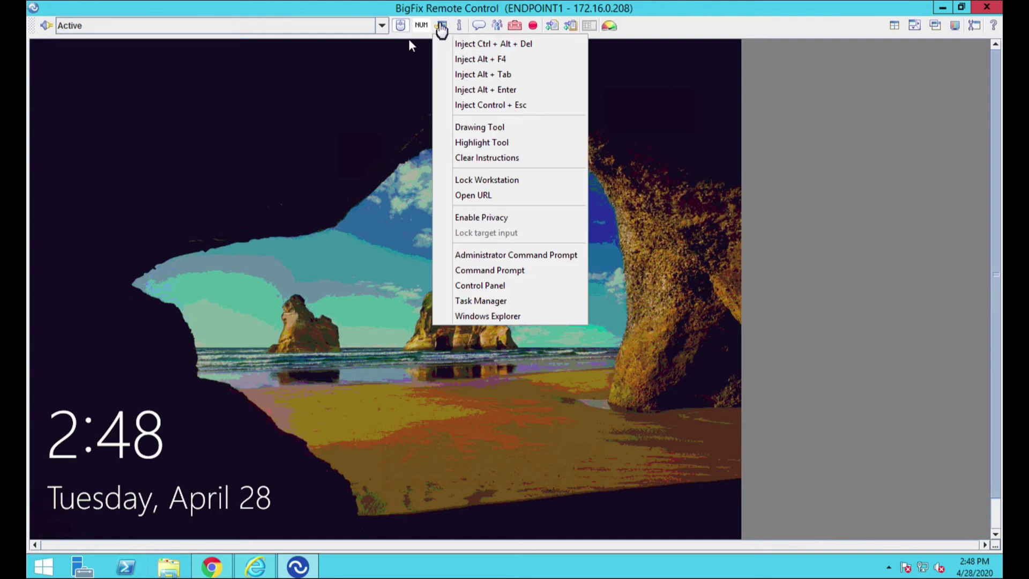
{"action": "left_click", "coordinate": [464, 43]}
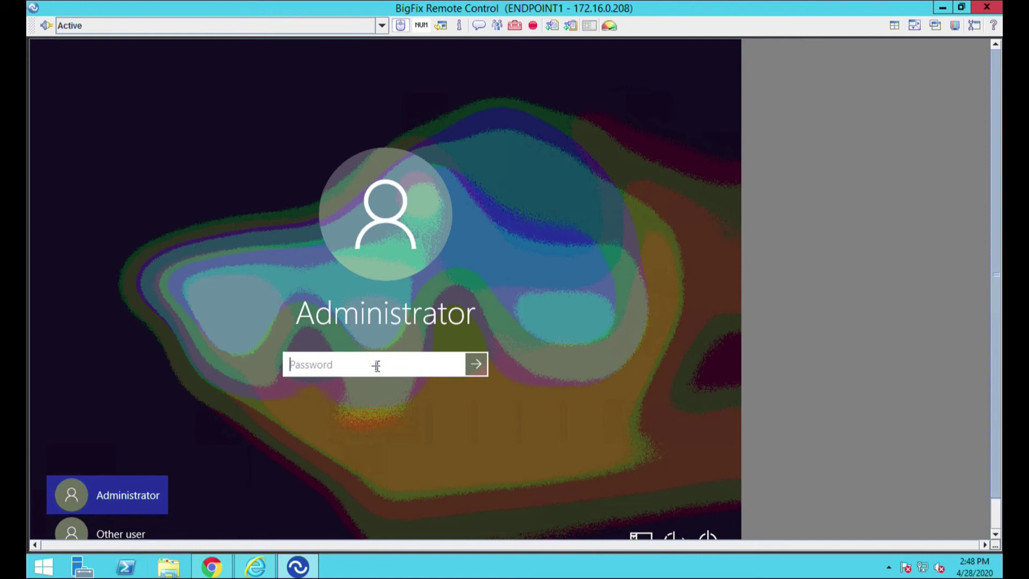
{"action": "type", "text": "•••••••••••"}
{"action": "key", "text": "Return"}
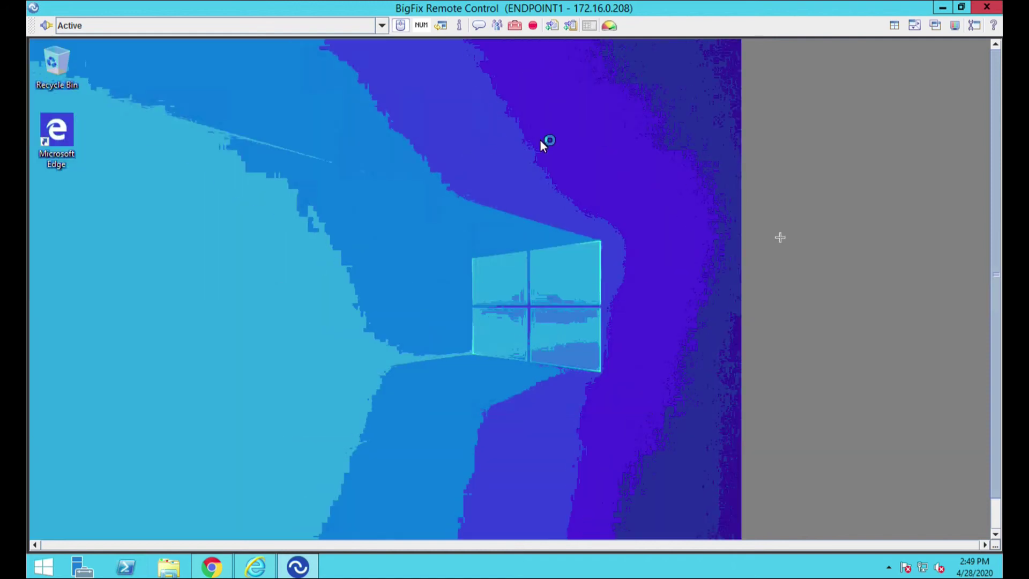
{"action": "left_click", "coordinate": [996, 511]}
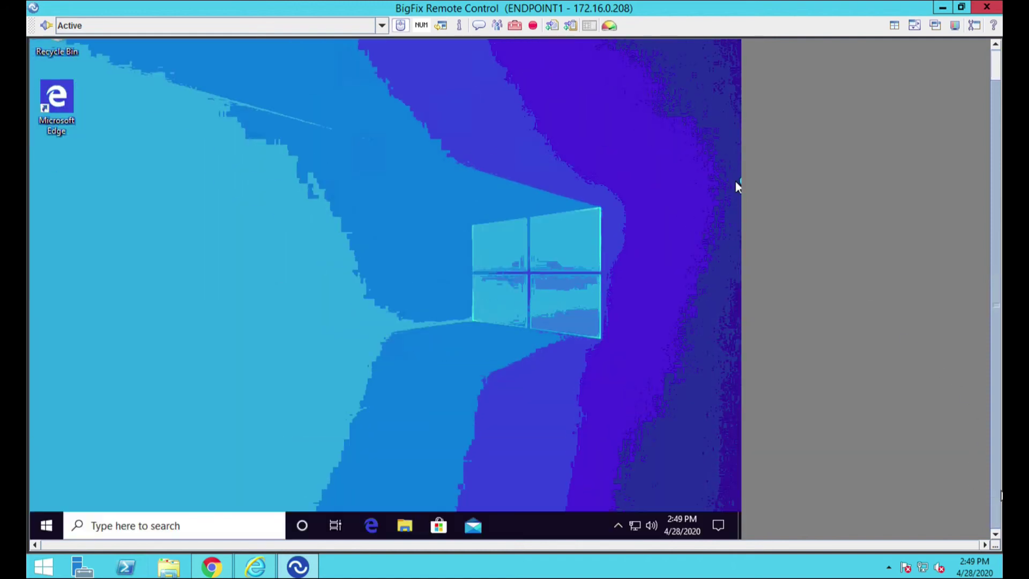
{"action": "left_click", "coordinate": [436, 30]}
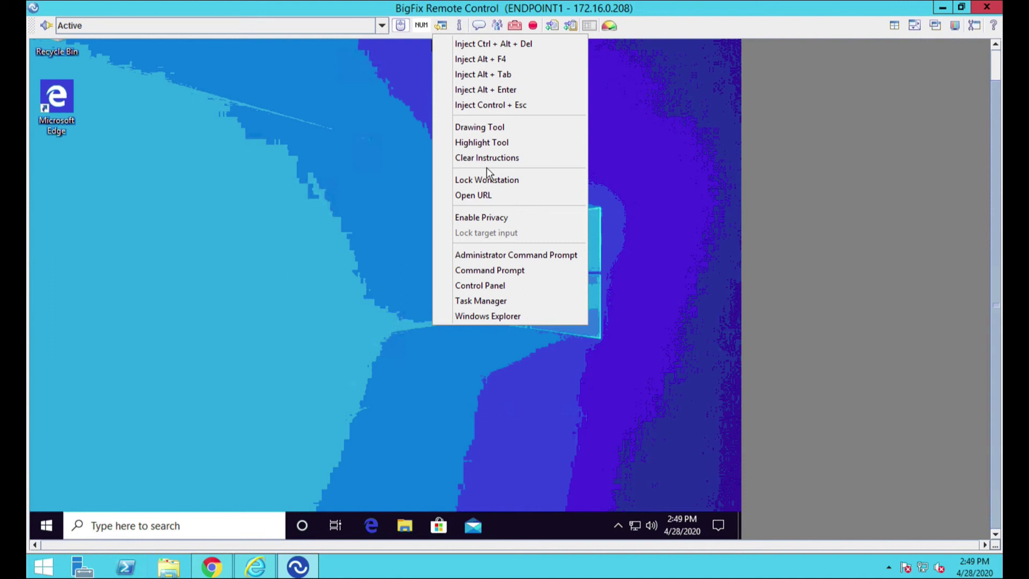
Step: Open Client System Information for ENDPOINT1 via the 'i' button and scroll through it
{"action": "left_click", "coordinate": [440, 31]}
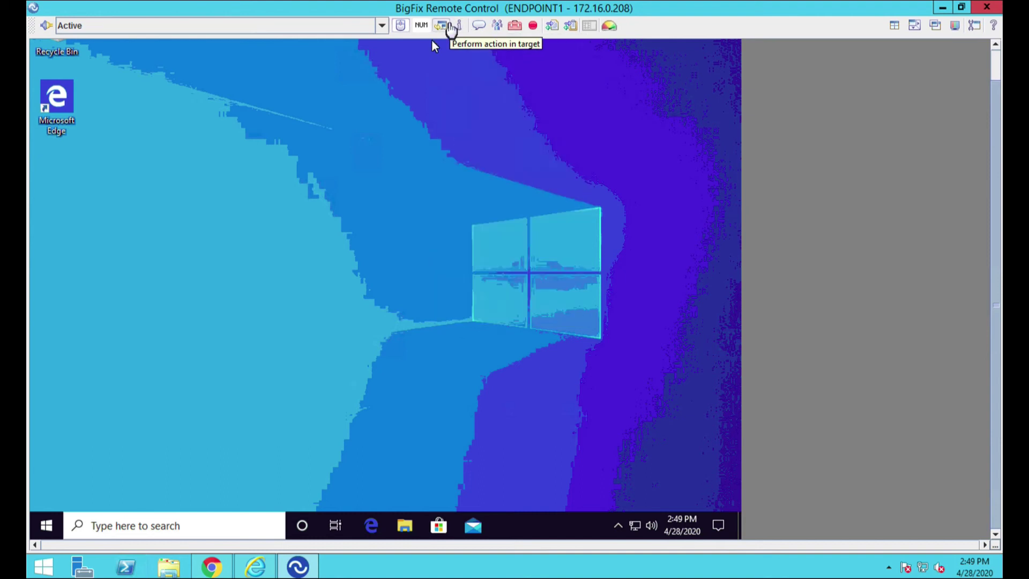
{"action": "left_click", "coordinate": [448, 26]}
{"action": "left_click", "coordinate": [452, 27]}
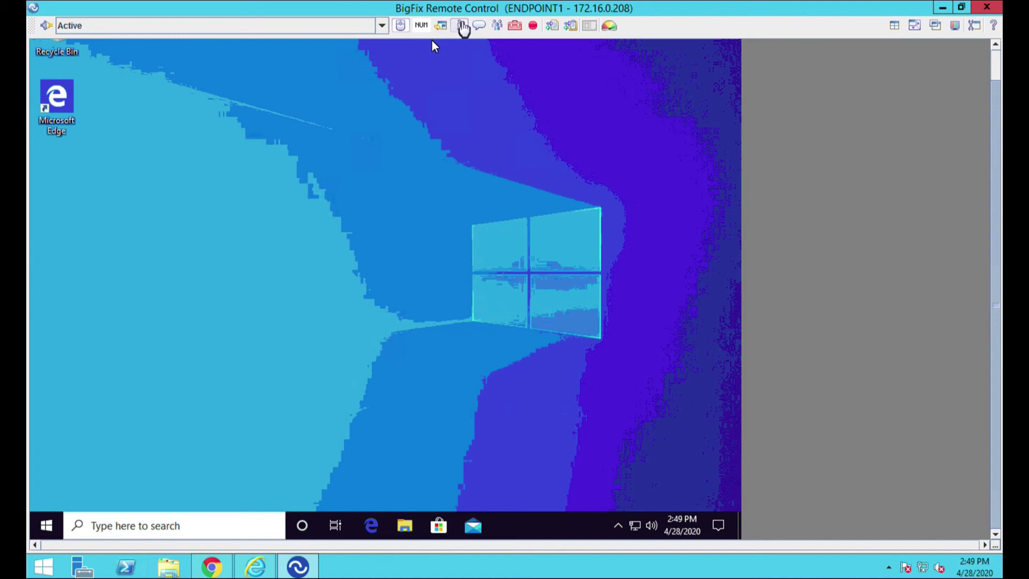
{"action": "left_click", "coordinate": [462, 27]}
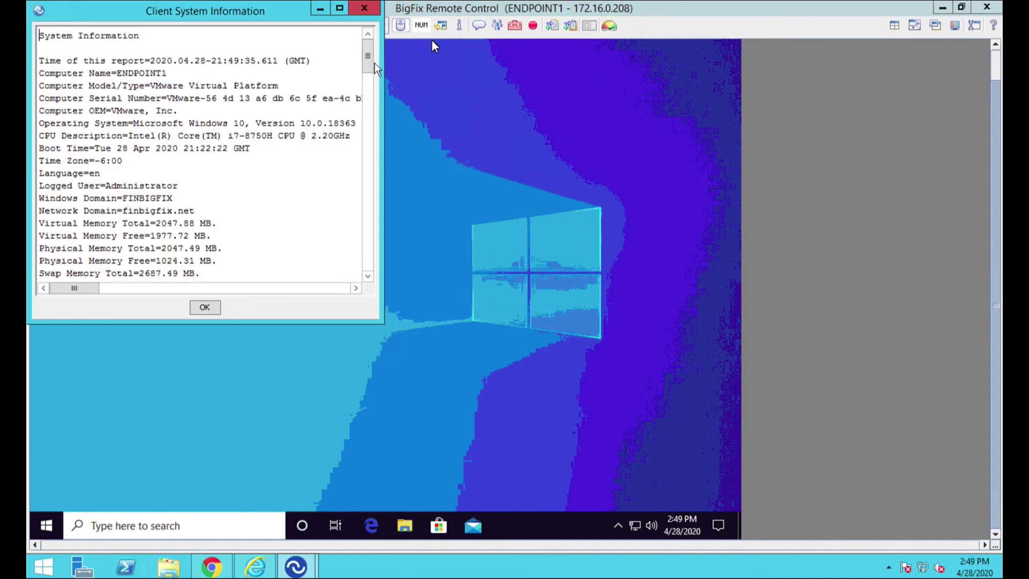
{"action": "scroll", "coordinate": [373, 174], "scroll_direction": "down", "scroll_amount": 10}
{"action": "scroll", "coordinate": [373, 175], "scroll_direction": "down", "scroll_amount": 5}
{"action": "left_click_drag", "start_coordinate": [369, 180], "coordinate": [372, 65]}
Step: Send the chat message 'Hello' to ENDPOINT1, then check the Controller tools menu
{"action": "left_click", "coordinate": [390, 37]}
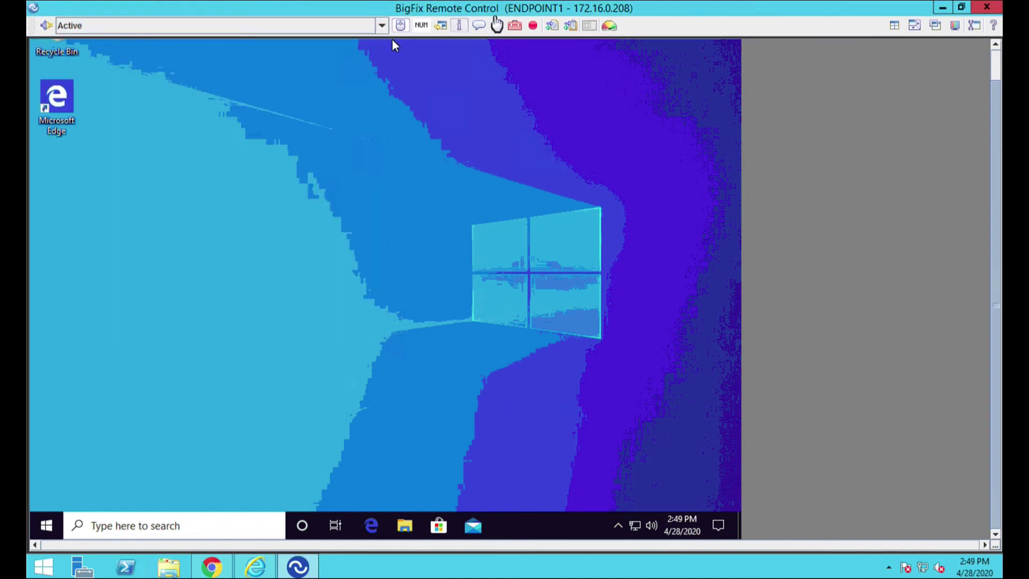
{"action": "left_click", "coordinate": [479, 27]}
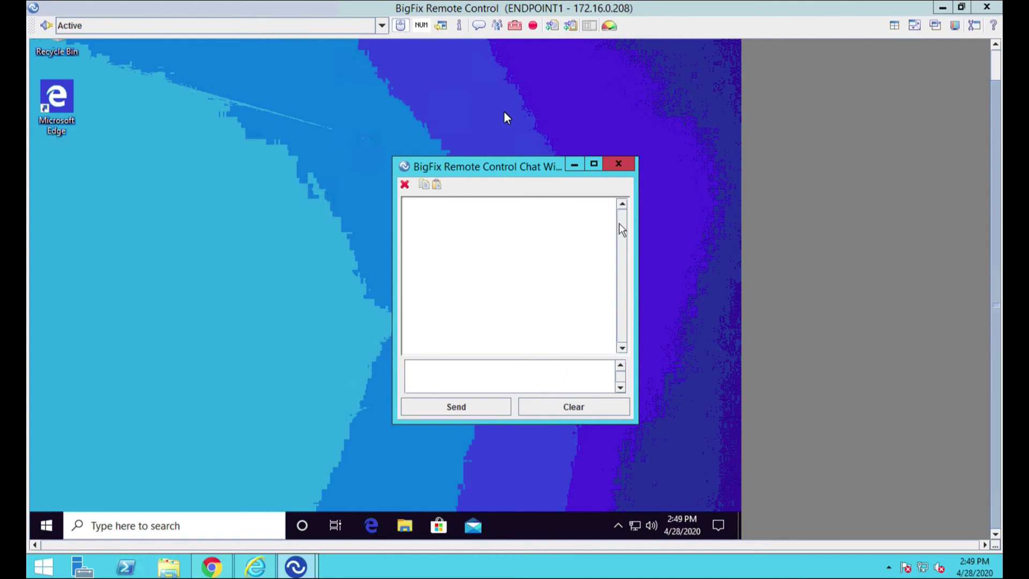
{"action": "type", "text": "Hello"}
{"action": "left_click", "coordinate": [481, 407]}
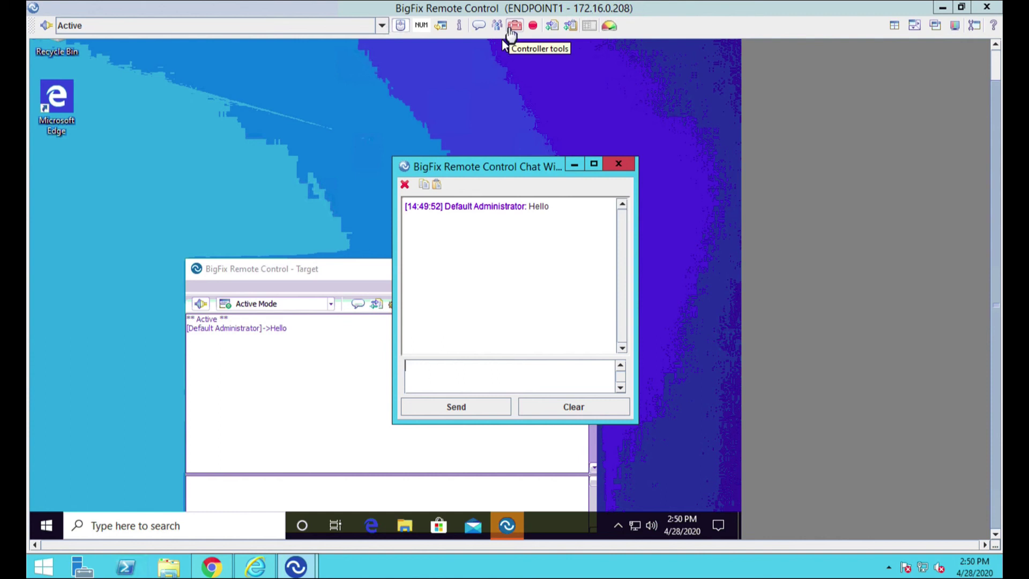
{"action": "left_click", "coordinate": [513, 26]}
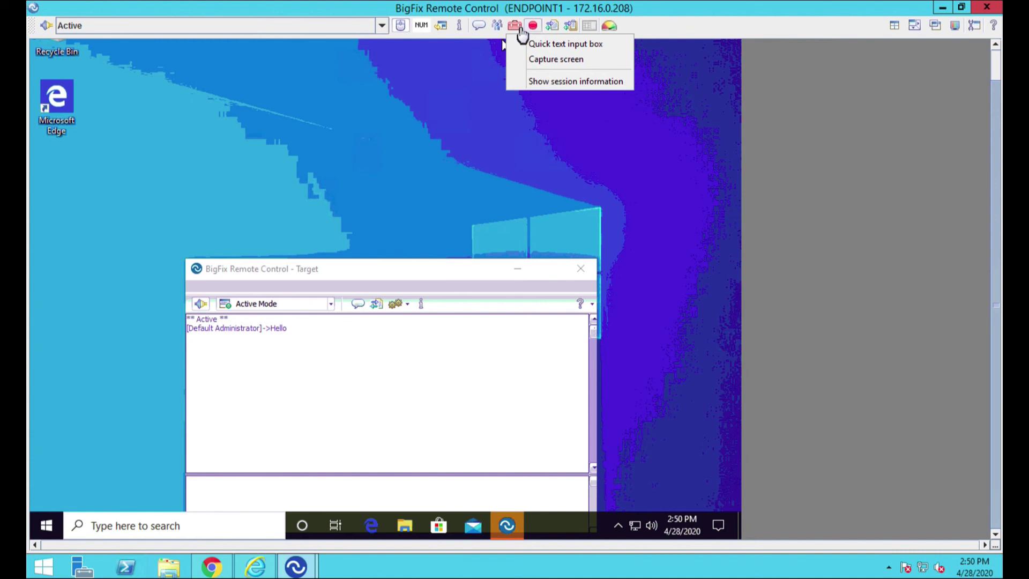
{"action": "left_click", "coordinate": [515, 27]}
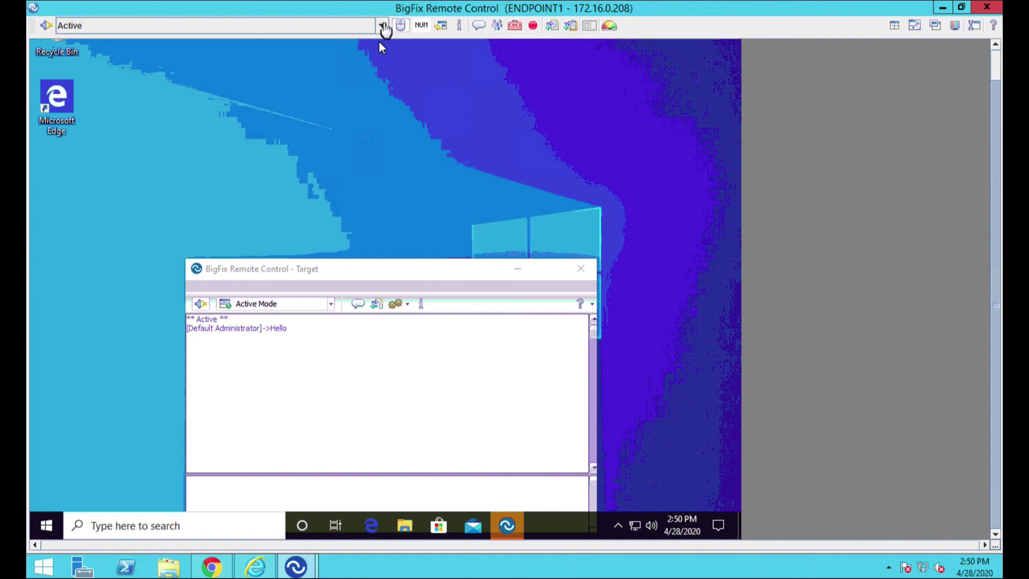
Step: Keep the session mode on Active and drag the Target window higher on ENDPOINT1's desktop
{"action": "left_click", "coordinate": [382, 26]}
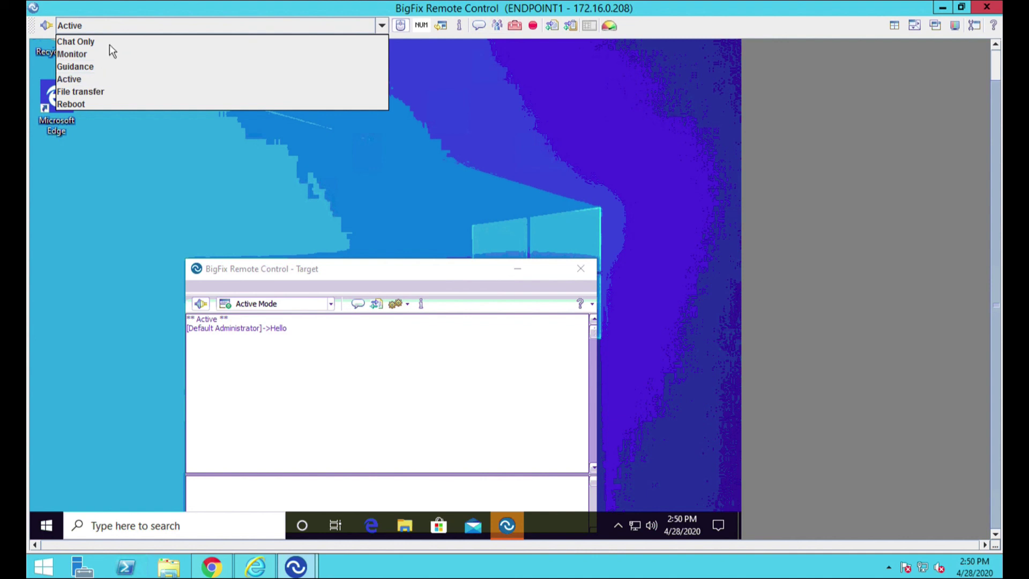
{"action": "left_click", "coordinate": [494, 84]}
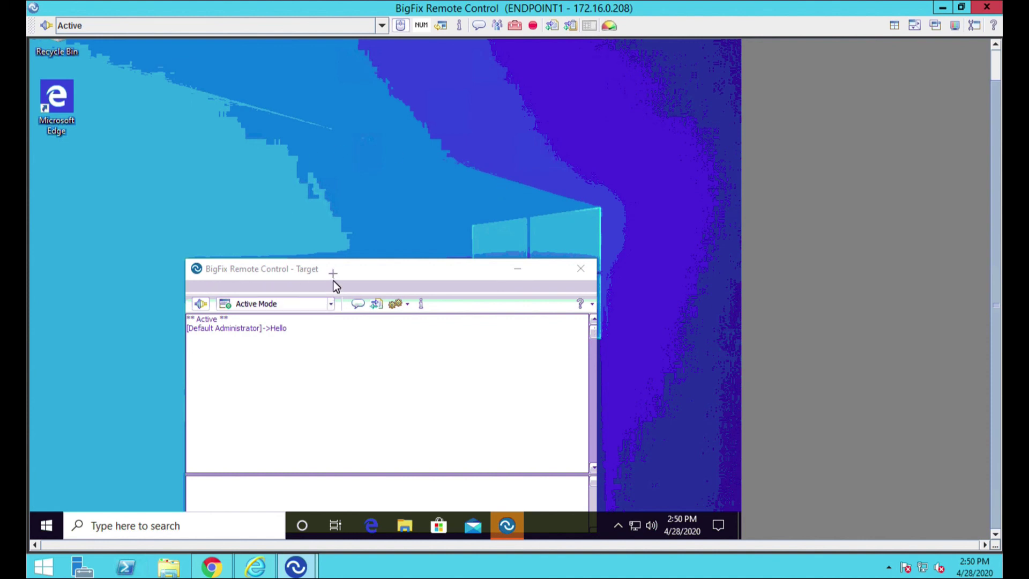
{"action": "left_click_drag", "start_coordinate": [336, 277], "coordinate": [370, 184]}
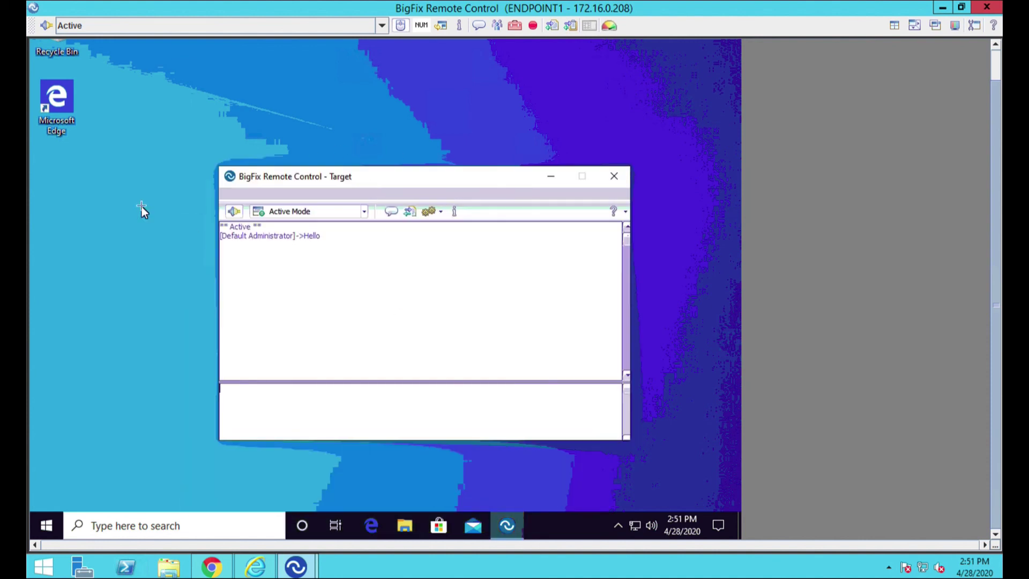